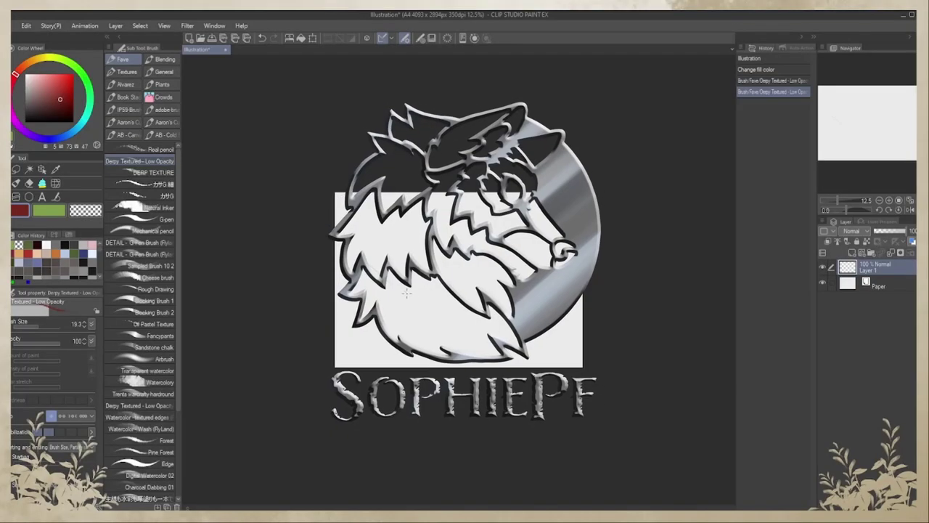
Rough in the sloping ground line and the seated figure's round head and upper body in dark red textured strokes
left_click_drag(406, 293, 582, 332)
left_click_drag(475, 237, 457, 270)
mouse_move(473, 237)
left_mouse_down()
mouse_move(485, 269)
mouse_move(460, 290)
mouse_move(474, 290)
left_mouse_up()
left_click_drag(468, 268, 483, 309)
left_click_drag(475, 278, 485, 305)
mouse_move(465, 272)
left_mouse_down()
mouse_move(480, 301)
mouse_move(463, 294)
mouse_move(468, 305)
left_mouse_up()
left_click_drag(441, 279, 434, 291)
left_click_drag(435, 285, 445, 310)
mouse_move(463, 266)
left_mouse_down()
mouse_move(451, 283)
mouse_move(483, 302)
left_mouse_up()
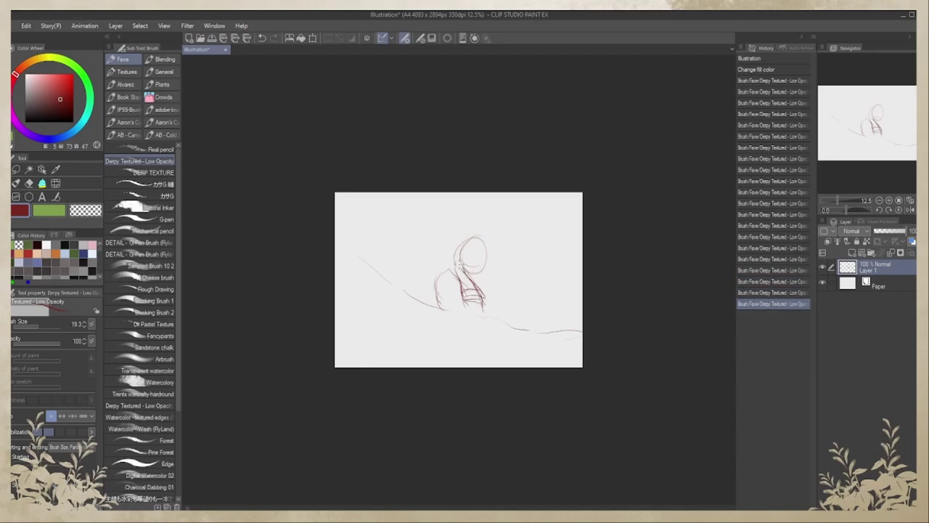
Sketch the figure's curved back and shoulder, plus a line sloping from the torso down to the ground
mouse_move(472, 259)
left_mouse_down()
mouse_move(439, 263)
mouse_move(431, 289)
left_mouse_up()
mouse_move(444, 266)
left_mouse_down()
mouse_move(428, 290)
mouse_move(432, 305)
left_mouse_up()
left_click_drag(440, 284, 438, 308)
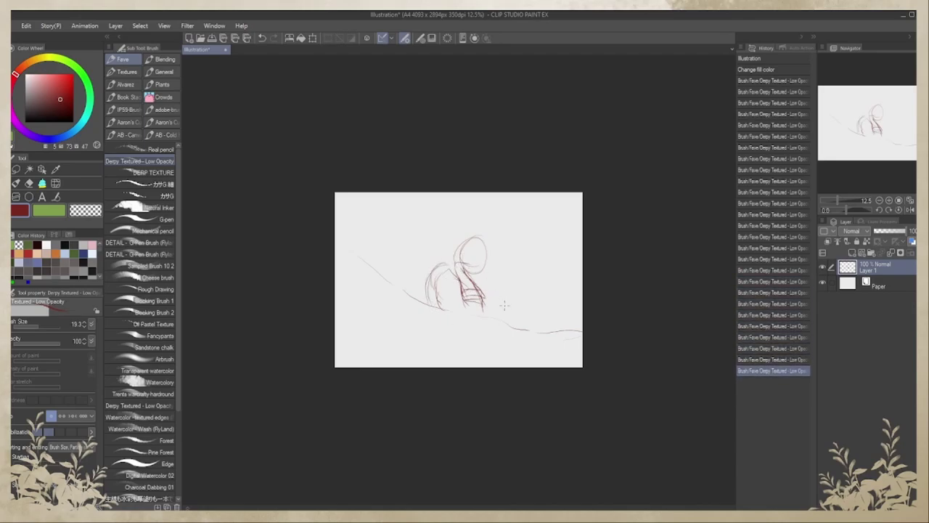
left_click_drag(464, 271, 482, 290)
mouse_move(480, 290)
left_mouse_down()
mouse_move(501, 297)
mouse_move(511, 324)
left_mouse_up()
left_click_drag(446, 266, 483, 285)
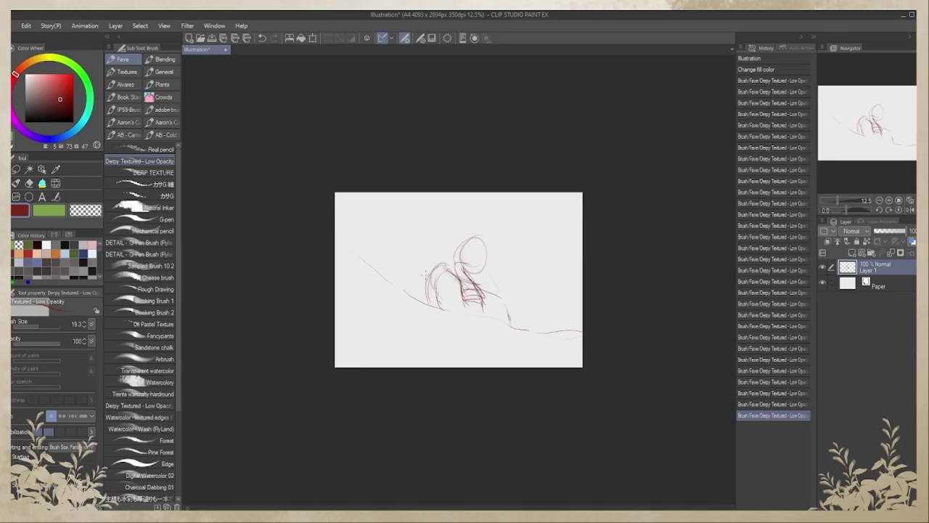
Build up the figure's draped body with long strokes fanning down from the shoulder
left_click_drag(427, 276, 423, 316)
left_click_drag(468, 293, 459, 321)
left_click_drag(437, 267, 417, 315)
mouse_move(430, 276)
left_mouse_down()
mouse_move(421, 318)
mouse_move(457, 309)
mouse_move(472, 316)
left_mouse_up()
left_click_drag(461, 270, 474, 313)
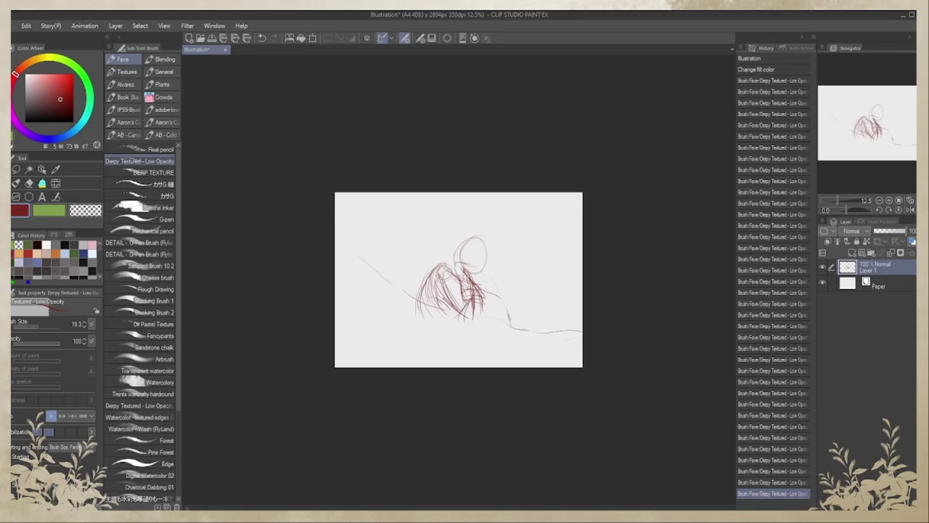
Sketch the figure's hair and loose contours behind the back, and close off the lower edge of the body
mouse_move(482, 235)
left_mouse_down()
mouse_move(488, 244)
mouse_move(452, 259)
mouse_move(488, 233)
mouse_move(495, 257)
mouse_move(435, 284)
mouse_move(445, 273)
mouse_move(424, 266)
left_mouse_up()
left_click_drag(433, 270, 396, 286)
left_click_drag(498, 299, 510, 322)
left_click_drag(435, 305, 473, 326)
left_click_drag(437, 310, 480, 319)
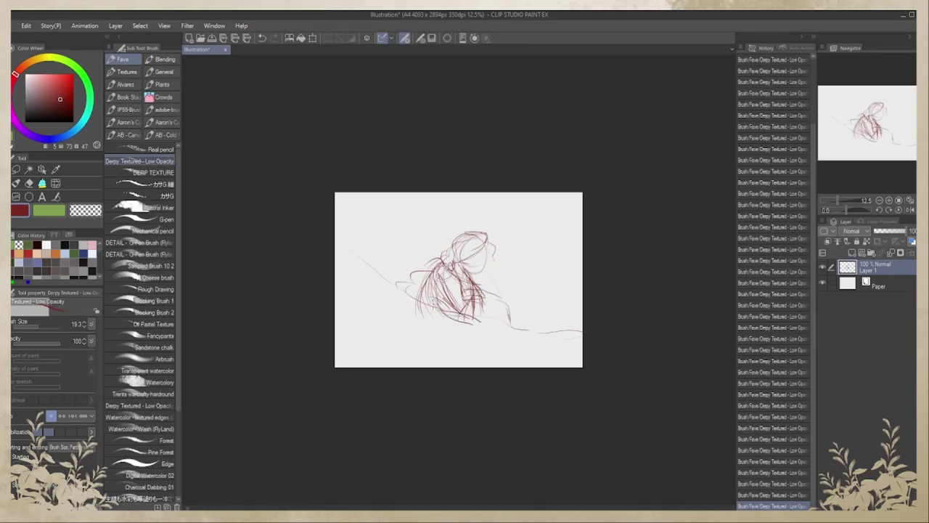
Sketch the outline of a tapered bucket on the ground to the right of the figure, with a raised rim piece
mouse_move(524, 291)
left_mouse_down()
mouse_move(534, 281)
mouse_move(559, 285)
left_mouse_up()
mouse_move(559, 286)
left_mouse_down()
mouse_move(519, 286)
mouse_move(563, 303)
mouse_move(553, 333)
left_mouse_up()
left_click_drag(520, 292, 517, 323)
left_click_drag(548, 275, 565, 280)
left_click_drag(563, 275, 556, 309)
left_click_drag(547, 289, 562, 281)
left_click_drag(562, 291, 550, 329)
Fill the bucket with vertical slat lines and two horizontal bands
left_click_drag(556, 280, 563, 270)
mouse_move(526, 287)
left_mouse_down()
mouse_move(556, 276)
mouse_move(518, 331)
left_mouse_up()
left_click_drag(531, 290, 528, 331)
mouse_move(541, 290)
left_mouse_down()
mouse_move(546, 328)
mouse_move(525, 327)
left_mouse_up()
left_click_drag(552, 293, 549, 326)
mouse_move(518, 302)
left_mouse_down()
mouse_move(558, 294)
mouse_move(556, 303)
left_mouse_up()
left_click_drag(526, 325, 555, 318)
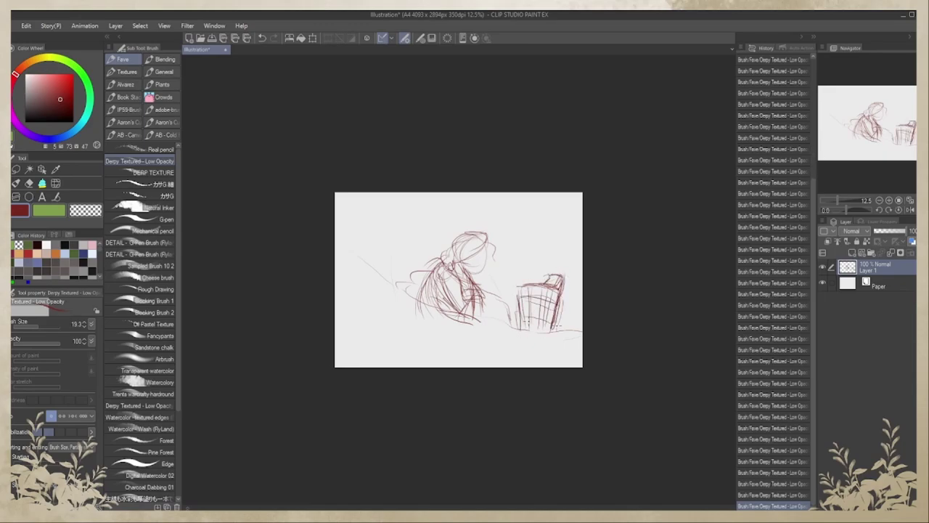
Sketch the stone ledge beneath the figure and bucket, with vertical block divisions and a lower foreground edge
mouse_move(338, 235)
left_mouse_down()
mouse_move(395, 286)
mouse_move(381, 284)
left_mouse_up()
mouse_move(372, 270)
left_mouse_down()
mouse_move(409, 299)
mouse_move(407, 319)
left_mouse_up()
left_click_drag(341, 325, 389, 351)
left_click_drag(404, 314, 402, 350)
mouse_move(407, 305)
left_mouse_down()
mouse_move(418, 296)
mouse_move(478, 323)
left_mouse_up()
left_click_drag(475, 324, 470, 356)
left_click_drag(407, 308, 407, 356)
left_click_drag(405, 356, 433, 358)
mouse_move(340, 325)
left_mouse_down()
mouse_move(368, 355)
mouse_move(437, 366)
mouse_move(337, 366)
left_mouse_up()
left_click_drag(479, 322, 530, 336)
left_click_drag(528, 334, 530, 367)
Add the figure's arm lines reaching toward the bucket and a few strokes on both sides of the bucket
left_click_drag(476, 282, 493, 297)
left_click_drag(477, 286, 485, 321)
mouse_move(482, 308)
left_mouse_down()
mouse_move(473, 318)
mouse_move(501, 319)
left_mouse_up()
mouse_move(507, 285)
left_mouse_down()
mouse_move(530, 276)
mouse_move(515, 325)
left_mouse_up()
mouse_move(560, 299)
left_mouse_down()
mouse_move(530, 367)
mouse_move(568, 329)
mouse_move(580, 330)
left_mouse_up()
left_click_drag(413, 194, 516, 199)
mouse_move(389, 194)
left_mouse_down()
mouse_move(543, 203)
mouse_move(408, 193)
left_mouse_up()
left_click_drag(497, 202, 582, 194)
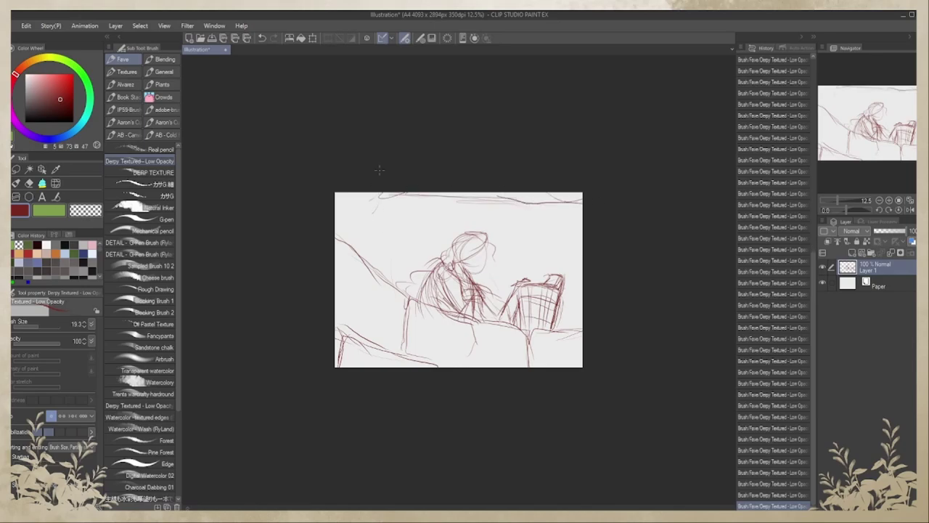
key("ctrl+z")
key("ctrl+z")
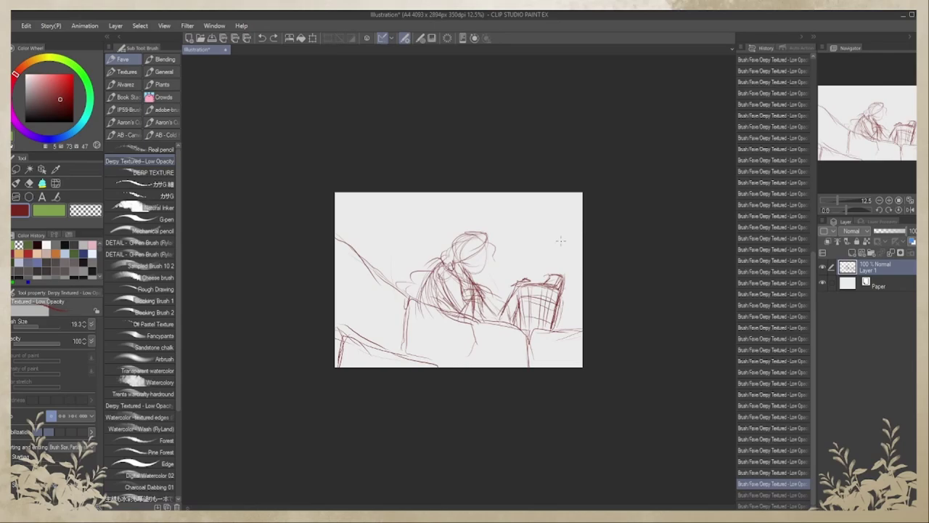
key("ctrl+y")
Sketch tree trunk lines at the canvas's upper left, undo the stray strokes, and add a branch reaching right
mouse_move(402, 199)
left_mouse_down()
mouse_move(382, 267)
mouse_move(366, 257)
left_mouse_up()
left_click_drag(369, 198, 345, 255)
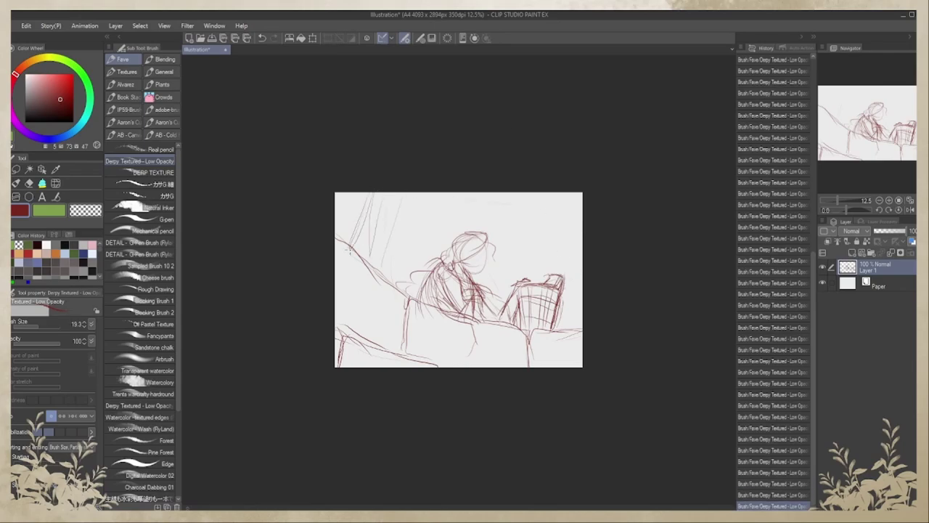
left_click_drag(395, 204, 387, 292)
key("ctrl+z")
key("ctrl+z")
left_click_drag(412, 216, 383, 241)
mouse_move(443, 195)
left_mouse_down()
mouse_move(401, 213)
mouse_move(358, 252)
left_mouse_up()
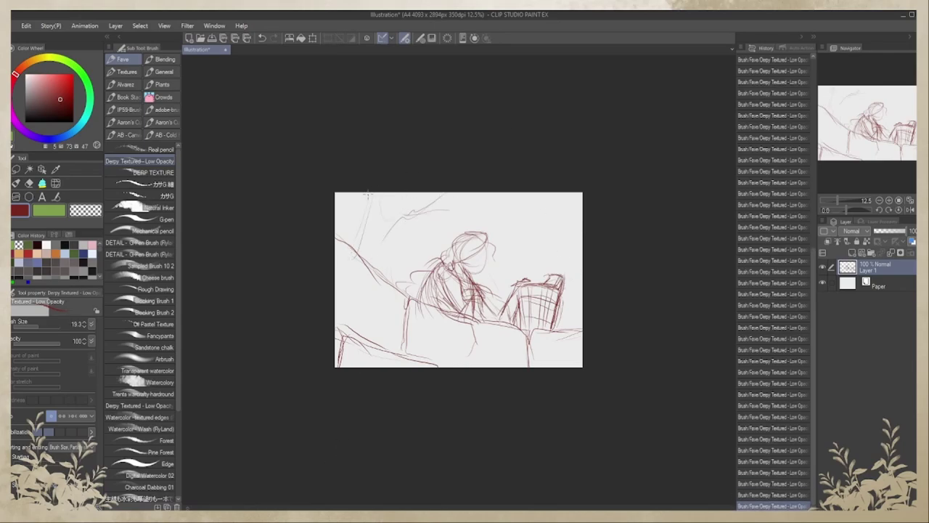
Build up the tree's trunk and forked branches down to the slope, and add small marks near the branch tips
left_click_drag(371, 196, 348, 258)
left_click_drag(382, 235, 362, 267)
left_click_drag(402, 211, 368, 242)
left_click_drag(381, 233, 373, 269)
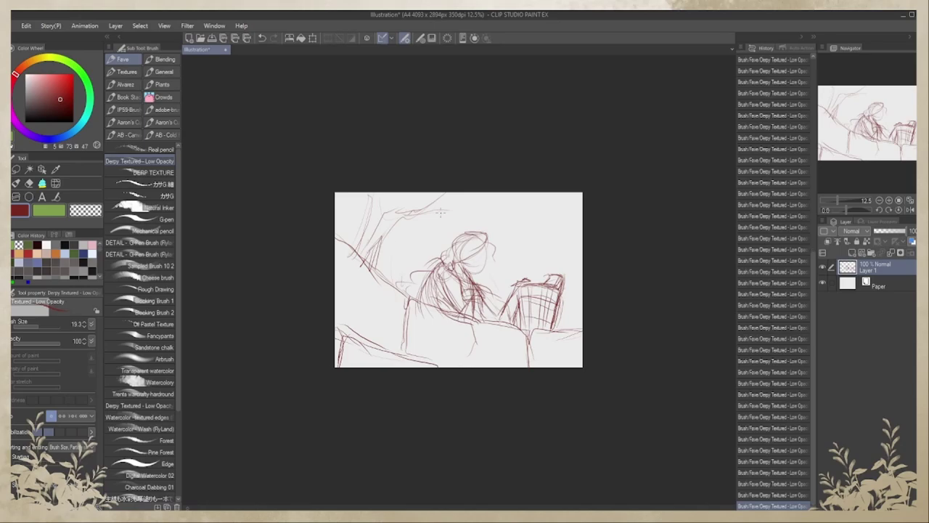
left_click_drag(440, 217, 456, 221)
left_click_drag(441, 197, 463, 202)
Sketch the figure's face profile and jaw, and strengthen the hairline, neck and chest lines
left_click_drag(491, 244, 504, 262)
mouse_move(485, 232)
left_mouse_down()
mouse_move(501, 248)
mouse_move(477, 257)
mouse_move(484, 254)
mouse_move(482, 310)
left_mouse_up()
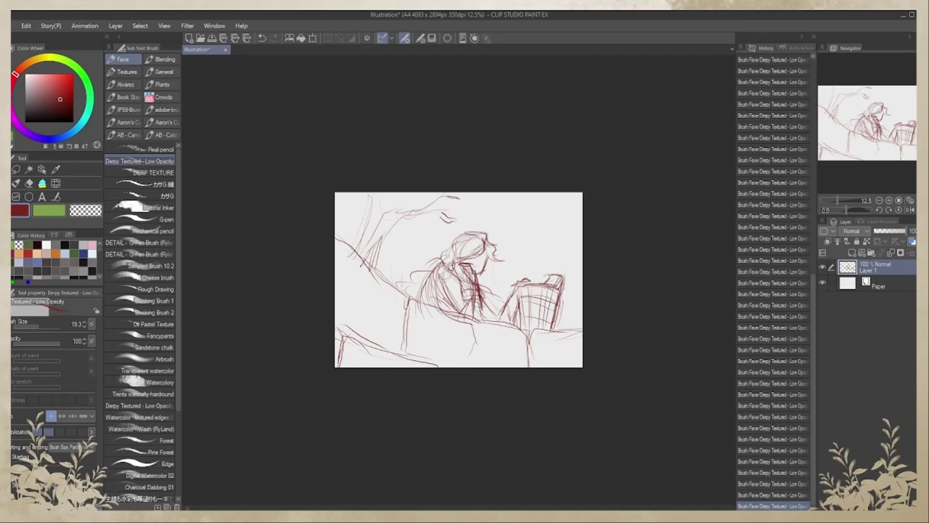
left_click_drag(470, 275, 464, 308)
mouse_move(459, 254)
left_mouse_down()
mouse_move(474, 272)
mouse_move(470, 257)
left_mouse_up()
mouse_move(463, 254)
left_mouse_down()
mouse_move(481, 274)
mouse_move(489, 262)
left_mouse_up()
mouse_move(489, 244)
left_mouse_down()
mouse_move(488, 267)
mouse_move(490, 251)
left_mouse_up()
mouse_move(467, 233)
left_mouse_down()
mouse_move(487, 233)
mouse_move(490, 244)
left_mouse_up()
Add small twigs beside the tree trunk and sketch a gabled house with a window between the tree and the figure
left_click_drag(362, 205, 363, 237)
mouse_move(353, 211)
left_mouse_down()
mouse_move(368, 217)
mouse_move(358, 210)
left_mouse_up()
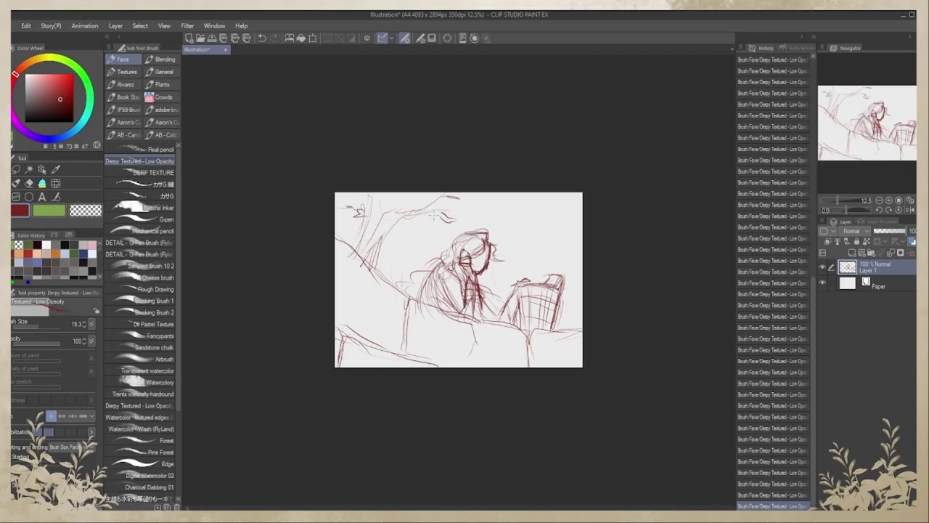
left_click_drag(419, 231, 421, 269)
mouse_move(407, 233)
left_mouse_down()
mouse_move(389, 256)
mouse_move(417, 227)
left_mouse_up()
left_click_drag(420, 228, 447, 242)
left_click_drag(522, 249, 537, 282)
left_click_drag(390, 246, 375, 264)
left_click_drag(401, 225, 373, 263)
mouse_move(422, 235)
left_mouse_down()
mouse_move(414, 269)
mouse_move(413, 246)
left_mouse_up()
mouse_move(411, 243)
left_mouse_down()
mouse_move(410, 261)
mouse_move(387, 261)
mouse_move(400, 266)
left_mouse_up()
left_click_drag(418, 255, 423, 270)
Sketch a second peaked-roof house behind the bucket, with a slope line running down from the figure
left_click_drag(505, 257, 525, 262)
left_click_drag(522, 261, 536, 283)
mouse_move(523, 254)
left_mouse_down()
mouse_move(513, 285)
mouse_move(499, 259)
mouse_move(511, 283)
left_mouse_up()
left_click_drag(517, 268, 530, 282)
left_click_drag(496, 253, 538, 258)
mouse_move(487, 273)
left_mouse_down()
mouse_move(478, 284)
mouse_move(518, 298)
left_mouse_up()
Reinforce the gable and the long roof edge of the house behind the figure
left_click_drag(417, 231, 436, 267)
left_click_drag(399, 236, 376, 257)
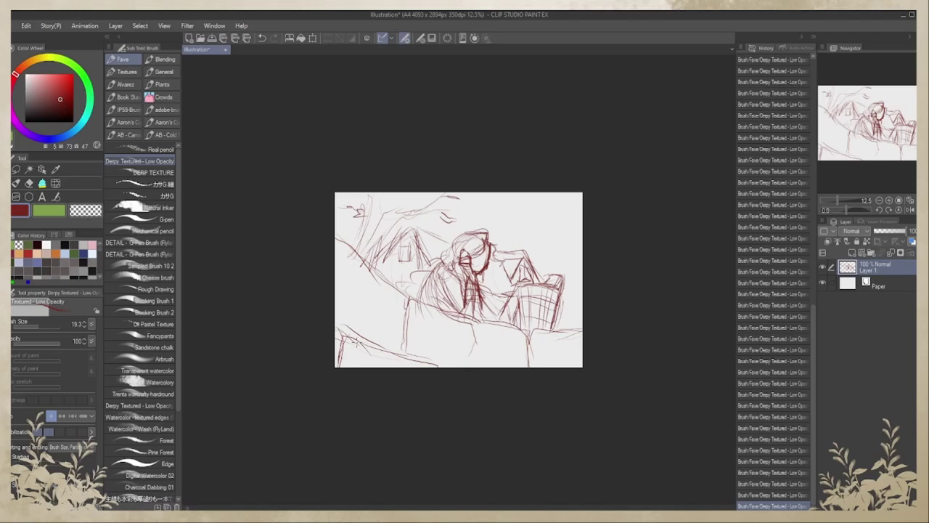
mouse_move(408, 226)
left_mouse_down()
mouse_move(422, 247)
mouse_move(387, 248)
left_mouse_up()
mouse_move(406, 225)
left_mouse_down()
mouse_move(390, 240)
mouse_move(413, 242)
left_mouse_up()
mouse_move(411, 221)
left_mouse_down()
mouse_move(395, 237)
mouse_move(432, 261)
left_mouse_up()
left_click_drag(418, 226, 449, 239)
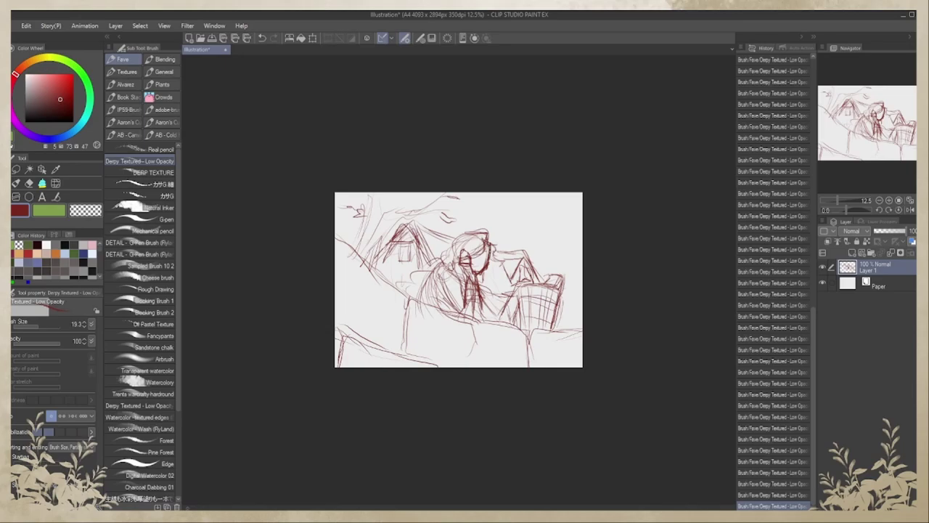
Strengthen the tree trunk and sketch a large round foreground form with a pointed projection at the canvas's lower left
left_click_drag(392, 193, 360, 243)
mouse_move(360, 315)
left_mouse_down()
mouse_move(356, 334)
mouse_move(366, 320)
mouse_move(385, 335)
left_mouse_up()
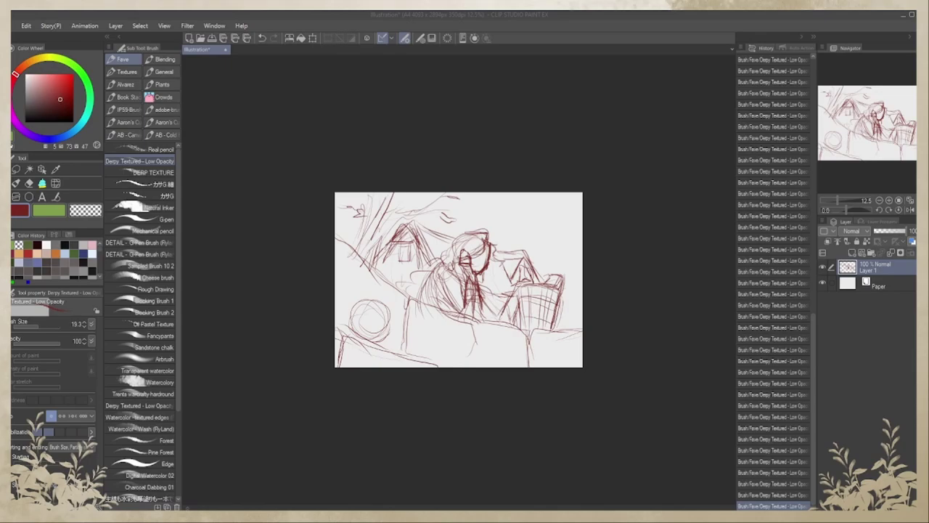
mouse_move(390, 311)
left_mouse_down()
mouse_move(426, 306)
mouse_move(392, 326)
mouse_move(398, 309)
mouse_move(420, 302)
mouse_move(426, 316)
left_mouse_up()
left_click_drag(427, 317, 397, 330)
mouse_move(357, 301)
left_mouse_down()
mouse_move(336, 282)
mouse_move(349, 312)
mouse_move(383, 298)
mouse_move(393, 313)
mouse_move(385, 342)
left_mouse_up()
left_click_drag(388, 301, 400, 306)
Add supports beneath the round foreground form and refine its side contours
mouse_move(391, 337)
left_mouse_down()
mouse_move(370, 352)
mouse_move(374, 365)
left_mouse_up()
left_click_drag(349, 315, 335, 329)
left_click_drag(376, 356, 378, 367)
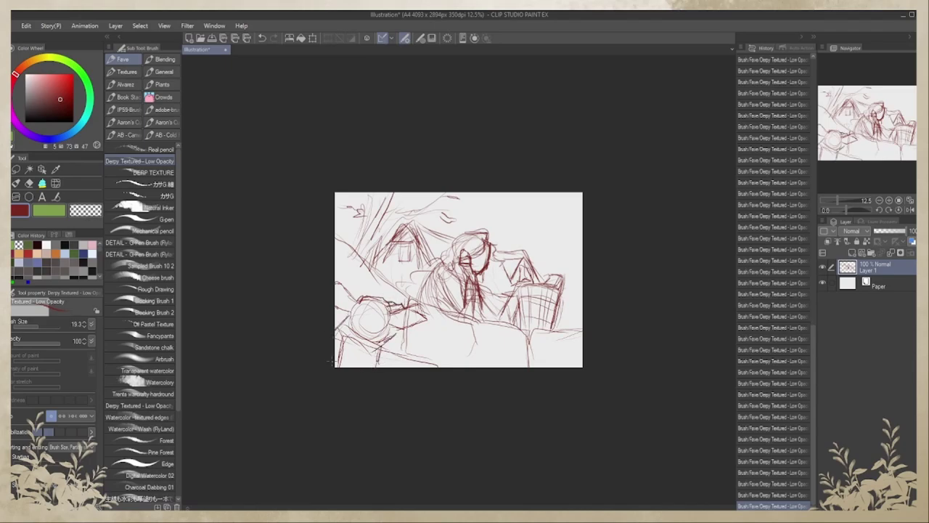
mouse_move(349, 314)
left_mouse_down()
mouse_move(334, 337)
mouse_move(343, 339)
left_mouse_up()
left_click_drag(379, 348, 381, 365)
mouse_move(404, 322)
left_mouse_down()
mouse_move(389, 339)
mouse_move(380, 326)
left_mouse_up()
left_click_drag(386, 310, 378, 328)
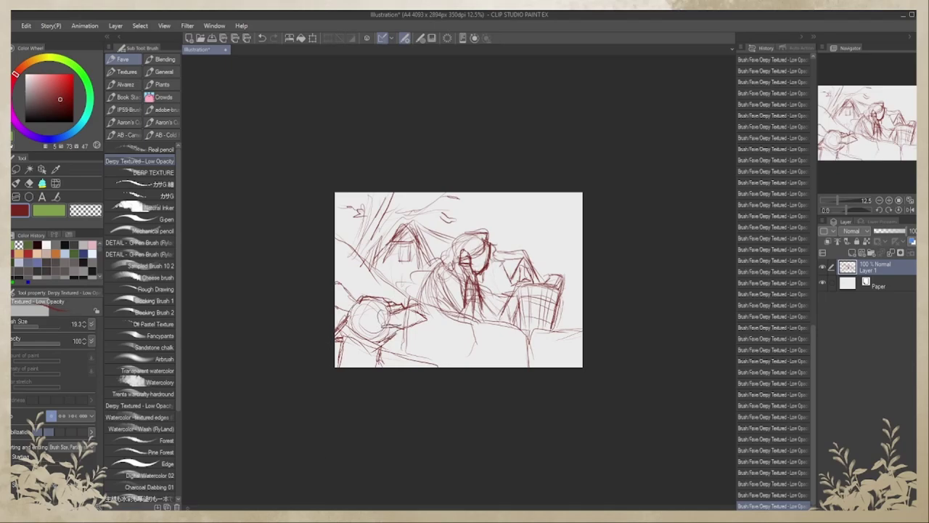
Sketch the figure's hand resting on the ledge beside the bucket
left_click_drag(499, 307, 493, 318)
left_click_drag(500, 316, 504, 328)
left_click_drag(501, 308, 493, 325)
left_click_drag(495, 313, 506, 320)
Define the figure's sleeve, shoulder and forearm, and darken the lower edge of the clothing along the ledge
left_click_drag(433, 297, 464, 313)
mouse_move(448, 262)
left_mouse_down()
mouse_move(419, 282)
mouse_move(418, 295)
left_mouse_up()
mouse_move(448, 269)
left_mouse_down()
mouse_move(462, 283)
mouse_move(463, 276)
left_mouse_up()
left_click_drag(479, 280, 514, 303)
left_click_drag(482, 281, 504, 311)
left_click_drag(493, 292, 507, 306)
left_click_drag(420, 286, 411, 307)
left_click_drag(447, 302, 511, 324)
left_click_drag(502, 304, 485, 324)
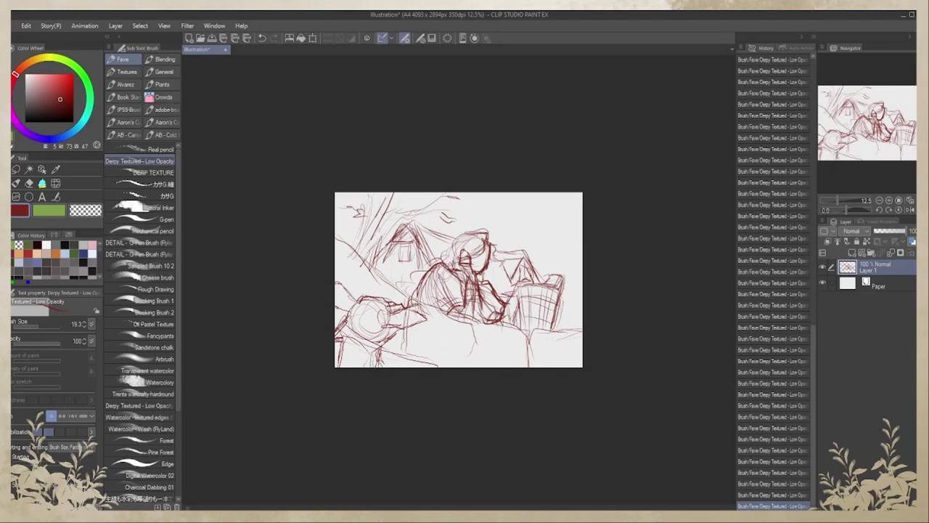
Darken the side of the figure's face and reinforce the bucket's rim and side outlines
left_click_drag(530, 297, 550, 291)
left_click_drag(476, 251, 488, 268)
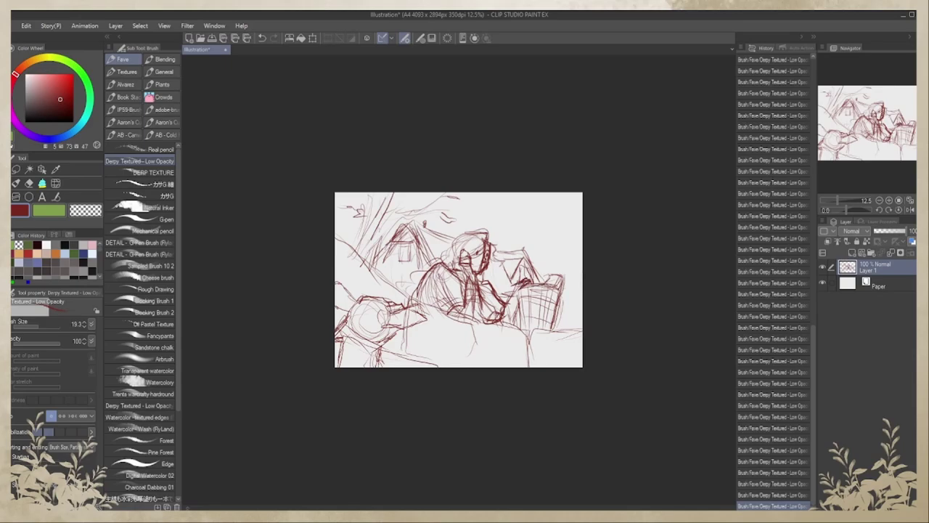
left_click_drag(499, 286, 520, 329)
left_click_drag(555, 297, 552, 334)
mouse_move(556, 274)
left_mouse_down()
mouse_move(554, 290)
mouse_move(527, 288)
mouse_move(558, 319)
mouse_move(561, 273)
left_mouse_up()
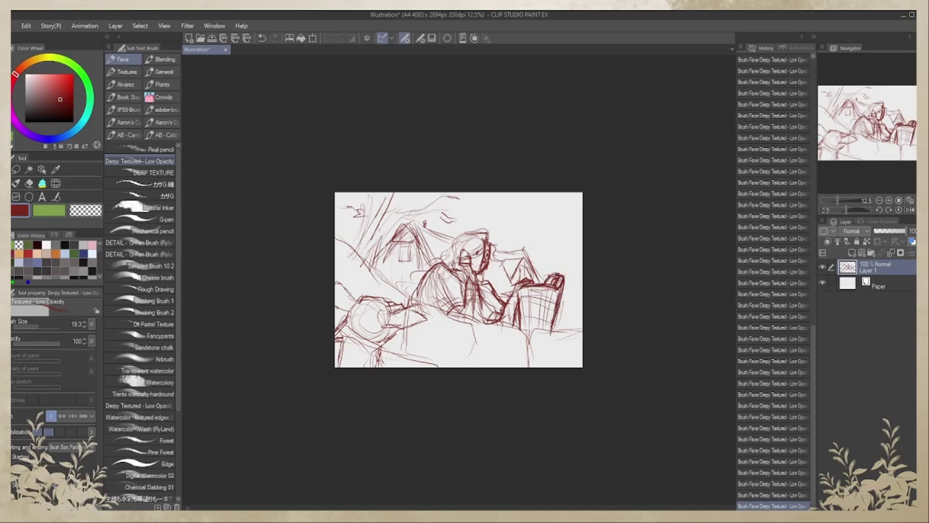
Draw and shade the two horizontal bands around the bucket
left_click_drag(521, 296, 557, 299)
mouse_move(520, 298)
left_mouse_down()
mouse_move(560, 303)
mouse_move(557, 310)
left_mouse_up()
left_click_drag(516, 305, 549, 303)
mouse_move(534, 298)
left_mouse_down()
mouse_move(557, 310)
mouse_move(555, 329)
left_mouse_up()
mouse_move(529, 321)
left_mouse_down()
mouse_move(551, 328)
mouse_move(537, 329)
left_mouse_up()
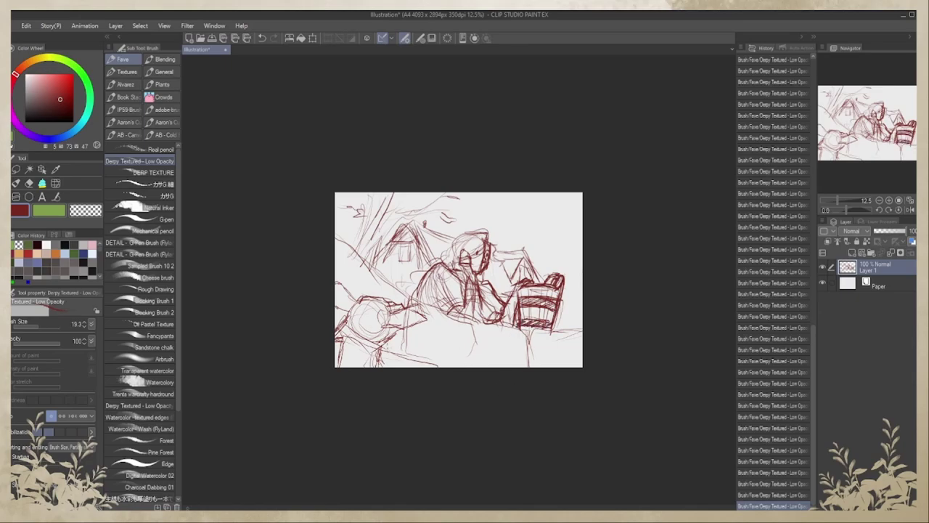
Define the figure's swept-back hair and fringe, and darken the chest detail and the hand beside the bucket
mouse_move(465, 236)
left_mouse_down()
mouse_move(502, 239)
mouse_move(491, 253)
mouse_move(486, 242)
left_mouse_up()
left_click_drag(486, 234, 468, 254)
mouse_move(464, 250)
left_mouse_down()
mouse_move(474, 252)
mouse_move(454, 262)
mouse_move(454, 245)
left_mouse_up()
mouse_move(451, 251)
left_mouse_down()
mouse_move(440, 264)
mouse_move(446, 272)
mouse_move(411, 283)
left_mouse_up()
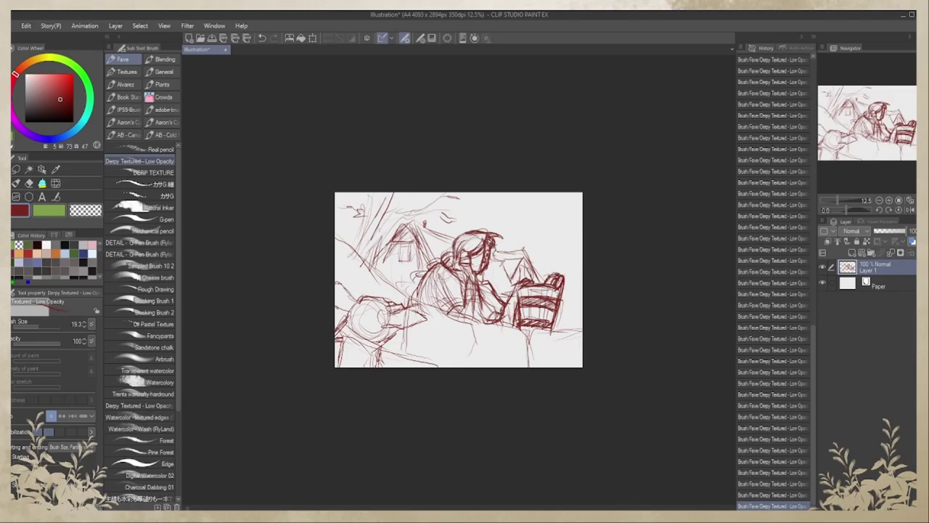
mouse_move(494, 243)
left_mouse_down()
mouse_move(497, 254)
mouse_move(470, 274)
mouse_move(465, 298)
mouse_move(508, 308)
mouse_move(500, 320)
left_mouse_up()
mouse_move(515, 289)
left_mouse_down()
mouse_move(503, 312)
mouse_move(514, 294)
left_mouse_up()
left_click_drag(514, 308, 506, 315)
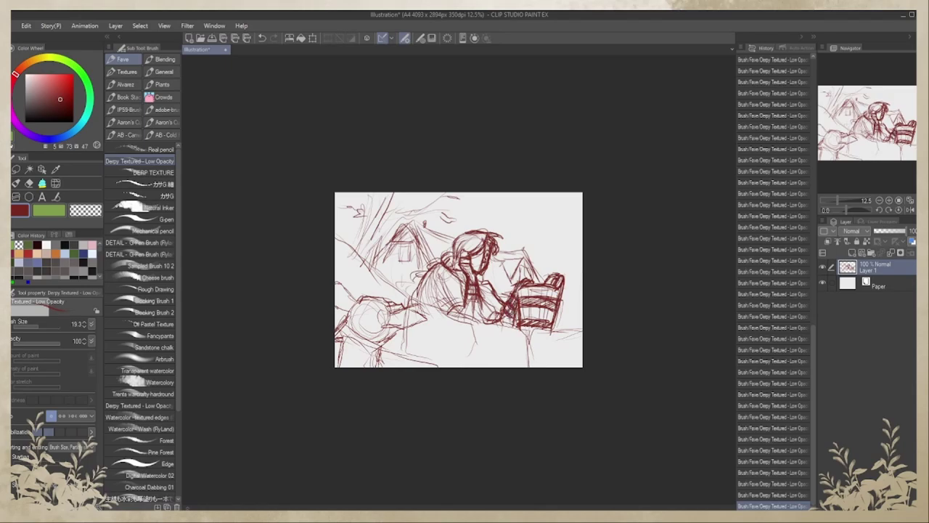
mouse_move(479, 286)
left_mouse_down()
mouse_move(468, 294)
mouse_move(462, 281)
left_mouse_up()
Reinforce the ledge's edges below the bucket, and add grass strokes at the lower right and a crack in the stone
mouse_move(476, 265)
left_mouse_down()
mouse_move(464, 285)
mouse_move(466, 315)
mouse_move(453, 320)
mouse_move(512, 328)
mouse_move(524, 367)
left_mouse_up()
mouse_move(530, 336)
left_mouse_down()
mouse_move(535, 367)
mouse_move(552, 335)
left_mouse_up()
left_click_drag(559, 353, 554, 364)
left_click_drag(575, 333, 556, 363)
left_click_drag(580, 341, 566, 363)
left_click_drag(478, 324, 486, 350)
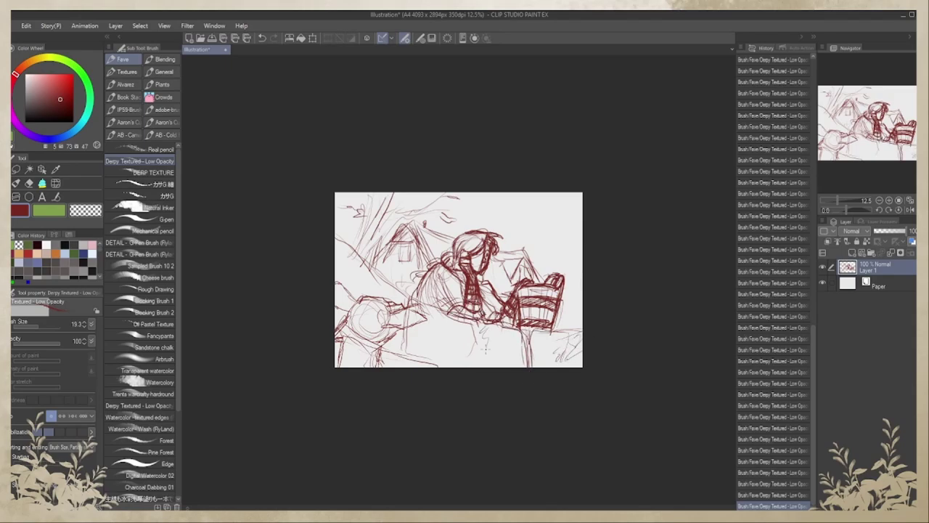
Darken the figure's back and sleeve contours with heavier strokes
mouse_move(445, 265)
left_mouse_down()
mouse_move(419, 284)
mouse_move(421, 307)
left_mouse_up()
left_click_drag(431, 292, 440, 308)
mouse_move(436, 273)
left_mouse_down()
mouse_move(437, 312)
mouse_move(415, 303)
left_mouse_up()
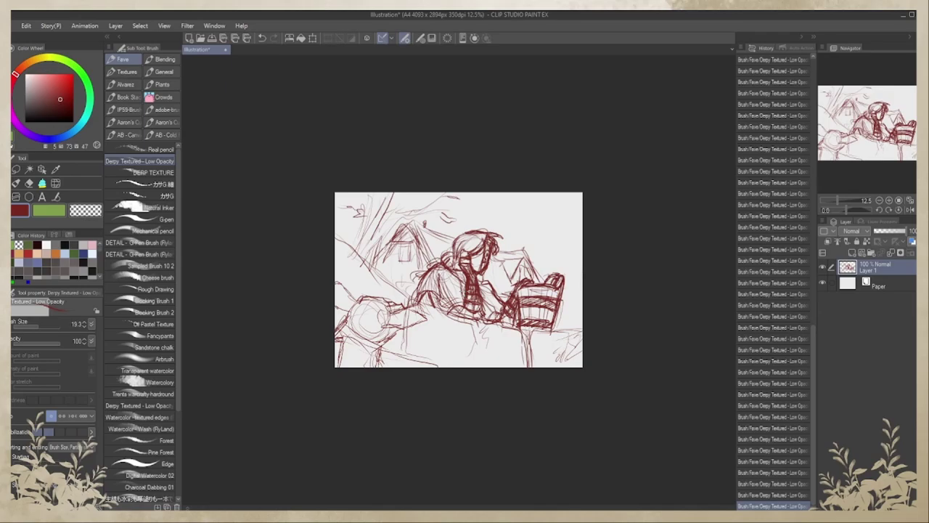
Darken the figure's chest detail, and the muzzle and head contours of the foreground animal
mouse_move(469, 277)
left_mouse_down()
mouse_move(453, 298)
mouse_move(481, 324)
left_mouse_up()
left_click_drag(388, 307, 423, 315)
mouse_move(389, 325)
left_mouse_down()
mouse_move(415, 331)
mouse_move(427, 321)
left_mouse_up()
left_click_drag(426, 316, 401, 330)
mouse_move(351, 293)
left_mouse_down()
mouse_move(358, 302)
mouse_move(341, 292)
left_mouse_up()
left_click_drag(335, 282, 354, 298)
Reinforce the foreground animal's neck and lower body lines, and define its ears and brow with heavier strokes
mouse_move(348, 308)
left_mouse_down()
mouse_move(335, 316)
mouse_move(340, 329)
mouse_move(371, 365)
left_mouse_up()
left_click_drag(395, 337, 385, 347)
left_click_drag(384, 331, 370, 366)
left_click_drag(386, 335, 376, 367)
mouse_move(356, 299)
left_mouse_down()
mouse_move(380, 291)
mouse_move(368, 291)
left_mouse_up()
mouse_move(357, 292)
left_mouse_down()
mouse_move(378, 299)
mouse_move(363, 300)
left_mouse_up()
mouse_move(396, 302)
left_mouse_down()
mouse_move(386, 314)
mouse_move(375, 304)
left_mouse_up()
left_click_drag(398, 307, 392, 315)
left_click_drag(397, 296, 383, 305)
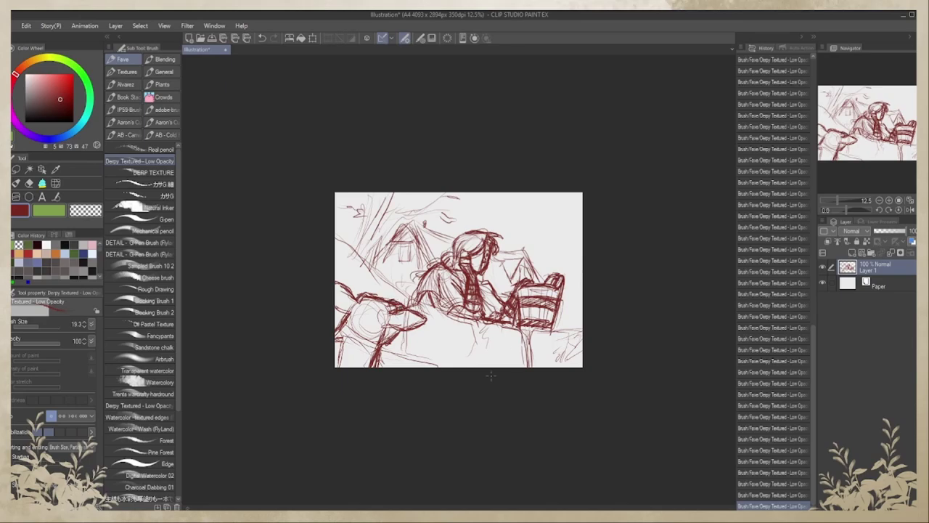
Darken the hillside slope behind the animal and the gabled roof of the house above it
mouse_move(338, 236)
left_mouse_down()
mouse_move(407, 294)
mouse_move(408, 305)
left_mouse_up()
mouse_move(396, 240)
left_mouse_down()
mouse_move(417, 240)
mouse_move(406, 227)
left_mouse_up()
mouse_move(405, 240)
left_mouse_down()
mouse_move(414, 232)
mouse_move(427, 266)
mouse_move(376, 277)
left_mouse_up()
left_click_drag(396, 228, 373, 274)
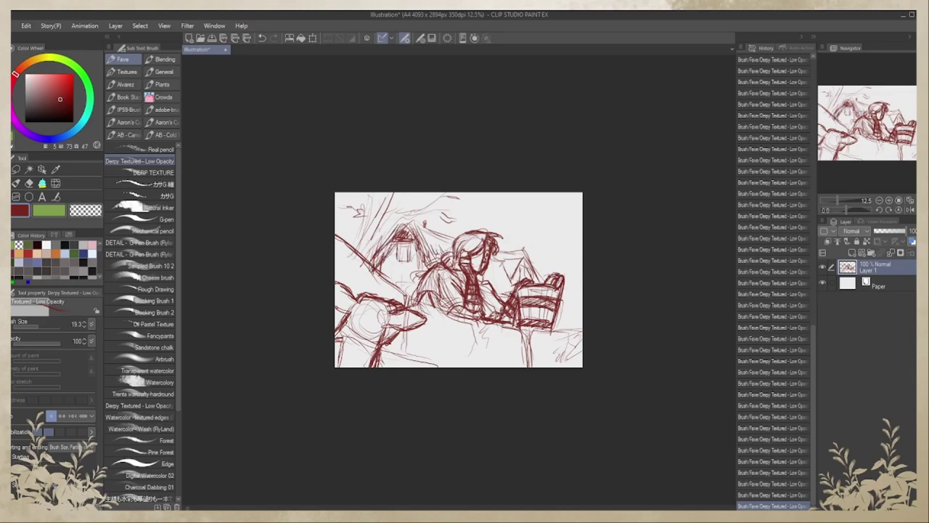
Define the roofs of the smaller houses on either side of the figure, and add faint lines in the sky
left_click_drag(513, 282, 505, 295)
left_click_drag(530, 260, 544, 282)
mouse_move(526, 252)
left_mouse_down()
mouse_move(509, 258)
mouse_move(531, 248)
left_mouse_up()
left_click_drag(417, 226, 454, 239)
left_click_drag(495, 251, 530, 247)
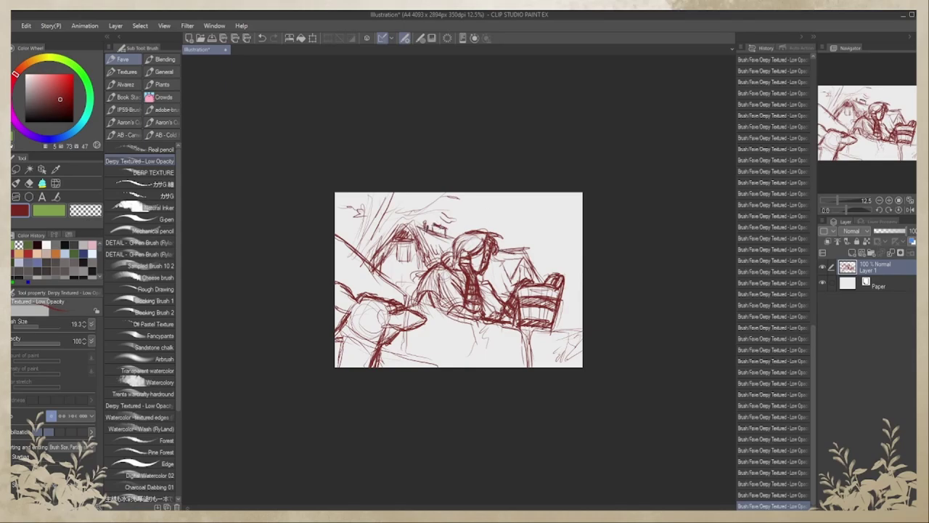
left_click_drag(512, 223, 523, 196)
left_click_drag(450, 211, 461, 204)
Reinforce the ledge's top edge across to the canvas's right side, and mark the ground beneath the animal's muzzle
left_click_drag(411, 299, 467, 317)
left_click_drag(497, 323, 517, 326)
mouse_move(525, 329)
left_mouse_down()
mouse_move(528, 366)
mouse_move(583, 332)
left_mouse_up()
left_click_drag(407, 334, 408, 353)
left_click_drag(409, 356, 438, 368)
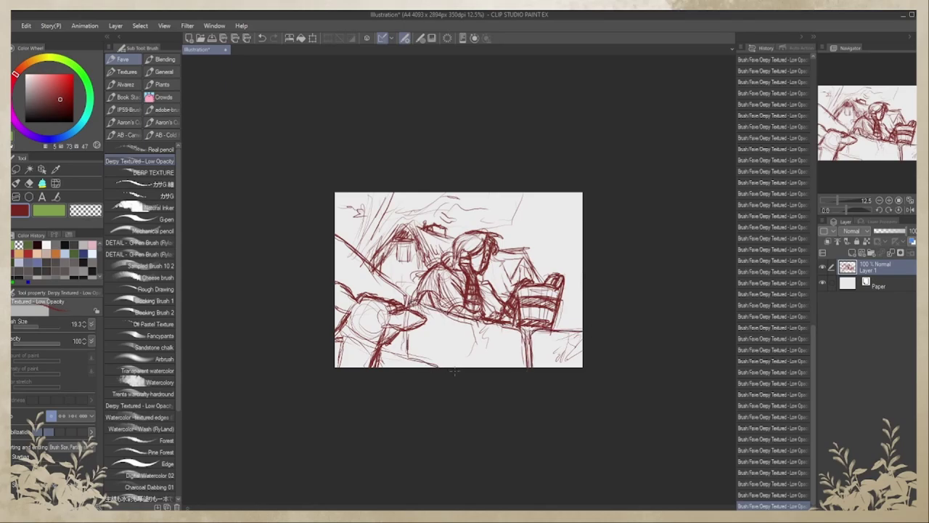
Strengthen the strokes below the animal's head and add crack lines to the face of the stone ledge
left_click_drag(410, 333, 408, 354)
mouse_move(402, 334)
left_mouse_down()
mouse_move(380, 354)
mouse_move(433, 366)
left_mouse_up()
left_click_drag(396, 355, 439, 368)
left_click_drag(464, 324, 489, 351)
left_click_drag(457, 340, 485, 356)
left_click_drag(415, 333, 435, 363)
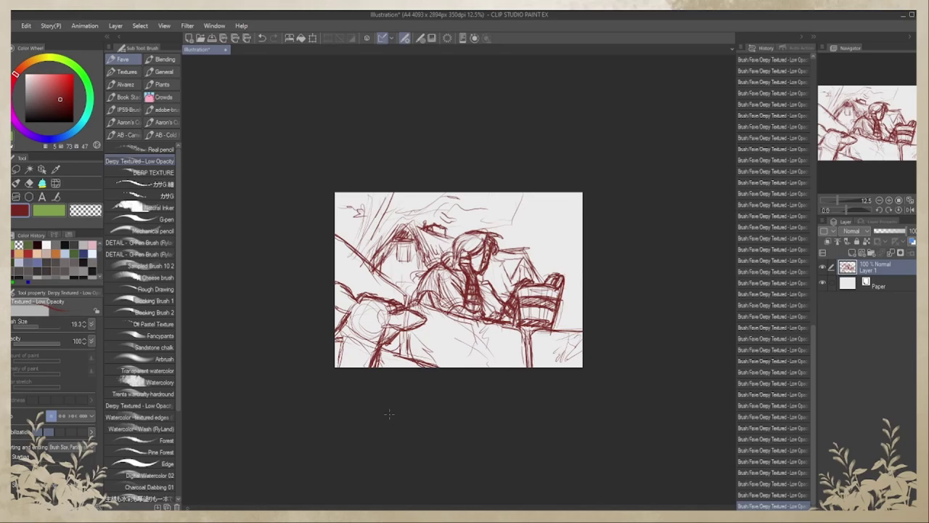
Outline the window on the gabled house, and draw horizontal background lines behind the bucket
left_click_drag(397, 245, 396, 263)
left_click_drag(393, 263, 407, 264)
left_click_drag(410, 243, 411, 266)
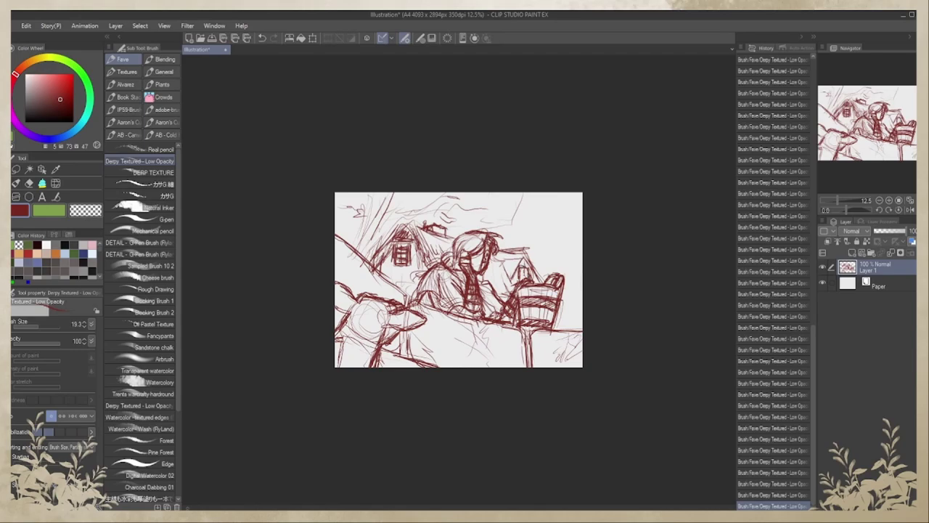
left_click_drag(585, 266, 540, 274)
left_click_drag(563, 303, 583, 304)
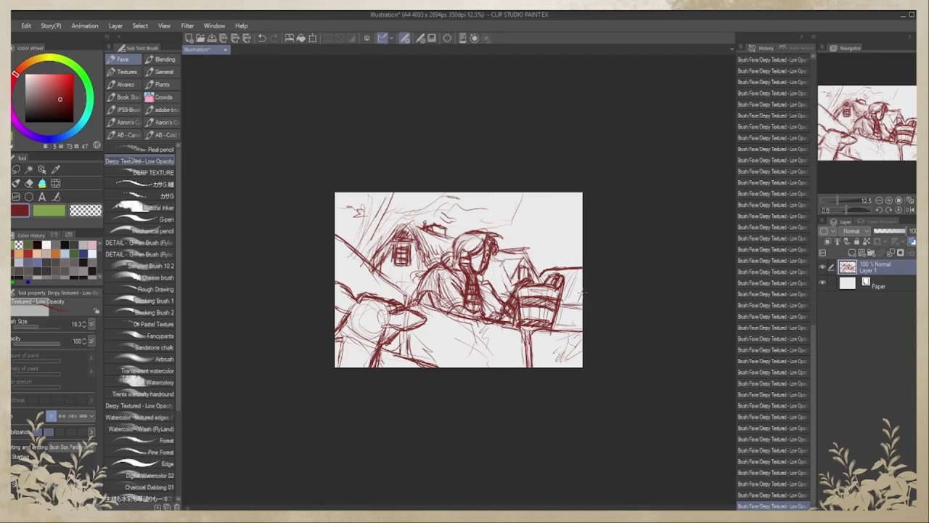
Draw the tree's long branches reaching over the house, and darken the edge of its trunk
mouse_move(367, 268)
left_mouse_down()
mouse_move(403, 222)
mouse_move(449, 209)
left_mouse_up()
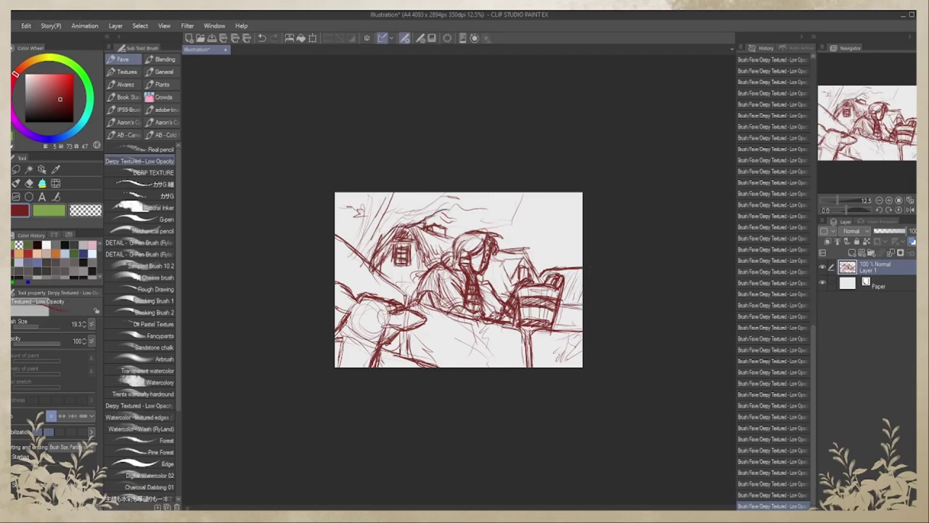
left_click_drag(373, 249, 431, 214)
left_click_drag(398, 225, 498, 204)
left_click_drag(387, 202, 376, 236)
left_click_drag(393, 193, 381, 228)
mouse_move(390, 211)
left_mouse_down()
mouse_move(415, 196)
mouse_move(414, 222)
left_mouse_up()
Add small branches beside the tree and shade its trunk with diagonal hatching
mouse_move(368, 192)
left_mouse_down()
mouse_move(350, 247)
mouse_move(349, 234)
left_mouse_up()
left_click_drag(355, 196, 345, 222)
left_click_drag(364, 212, 358, 233)
mouse_move(368, 192)
left_mouse_down()
mouse_move(367, 220)
mouse_move(384, 218)
mouse_move(372, 204)
mouse_move(364, 266)
left_mouse_up()
left_click_drag(389, 230, 373, 236)
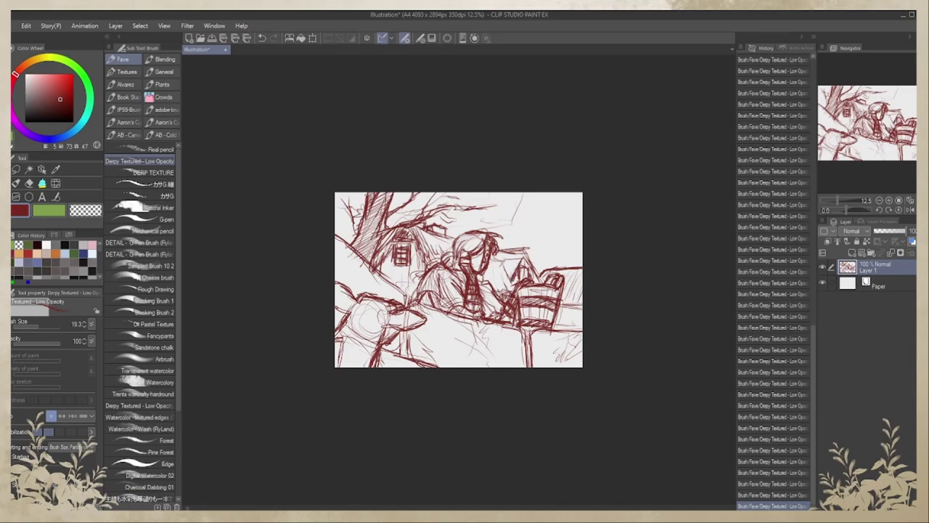
Add roof strokes to the houses beside the figure and hatch the figure's hair
mouse_move(507, 259)
left_mouse_down()
mouse_move(525, 267)
mouse_move(523, 254)
mouse_move(540, 275)
mouse_move(526, 253)
left_mouse_up()
left_click_drag(437, 241, 461, 236)
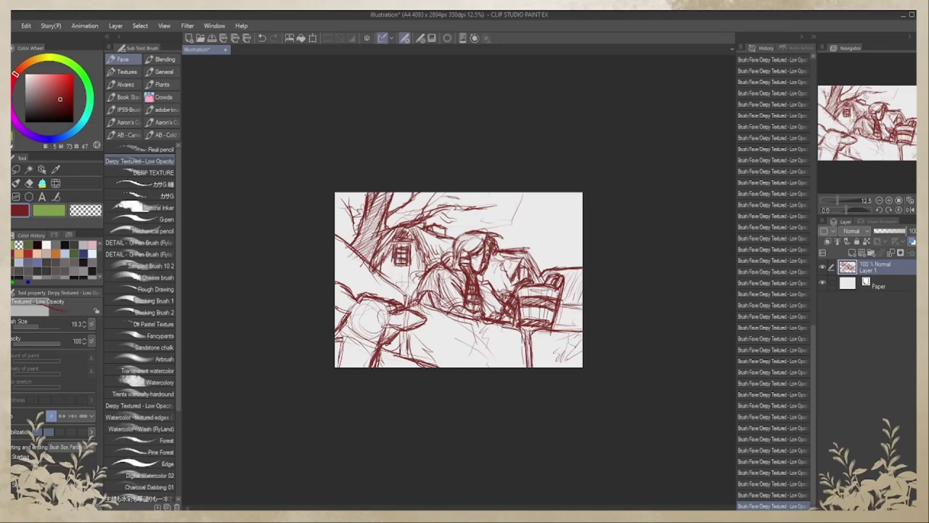
left_click_drag(479, 234, 465, 248)
left_click_drag(474, 233, 454, 260)
Shade the foreground animal's head and body with dense diagonal hatching
mouse_move(461, 253)
left_mouse_down()
mouse_move(411, 295)
mouse_move(337, 310)
mouse_move(347, 324)
mouse_move(337, 351)
left_mouse_up()
left_click_drag(382, 322, 339, 367)
left_click_drag(380, 342, 353, 367)
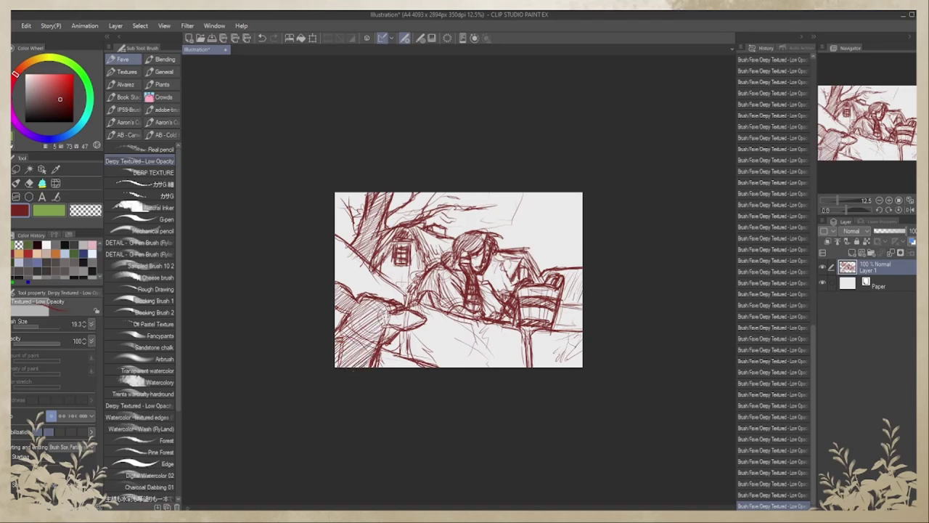
mouse_move(416, 312)
left_mouse_down()
mouse_move(380, 336)
mouse_move(389, 336)
mouse_move(336, 337)
left_mouse_up()
left_click_drag(379, 314, 343, 338)
mouse_move(381, 308)
left_mouse_down()
mouse_move(337, 343)
mouse_move(340, 362)
mouse_move(358, 363)
left_mouse_up()
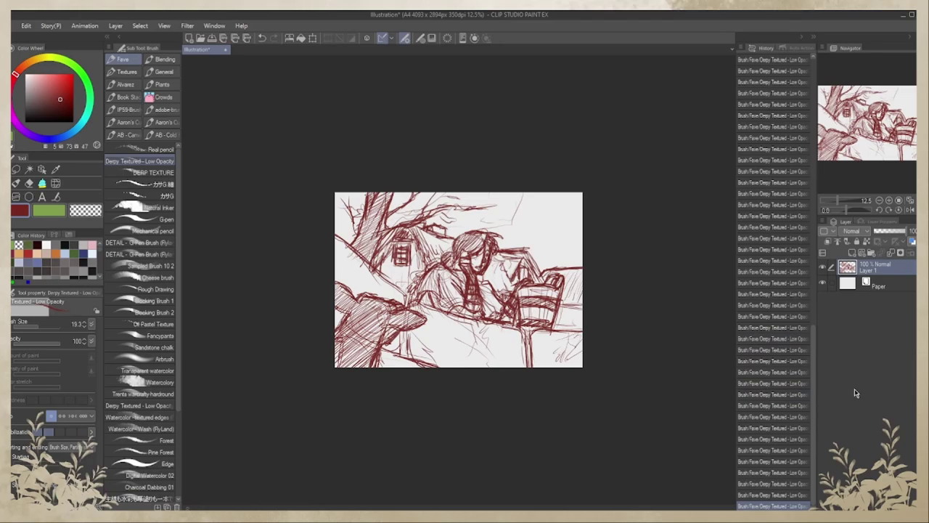
Hide Layer 1 and rough in uneven, grassy ground contours on a new raster layer
left_click(825, 269)
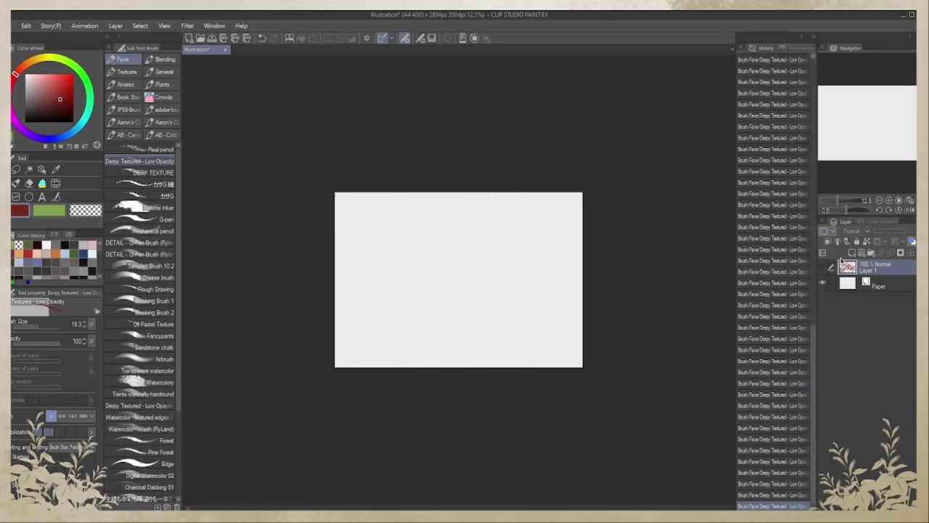
left_click(852, 252)
left_click_drag(576, 297, 518, 292)
left_click_drag(513, 296, 470, 326)
mouse_move(404, 321)
left_mouse_down()
mouse_move(459, 336)
mouse_move(419, 348)
left_mouse_up()
left_click_drag(559, 286, 582, 305)
left_click_drag(524, 299, 543, 313)
left_click_drag(434, 332, 347, 367)
left_click_drag(337, 323, 414, 321)
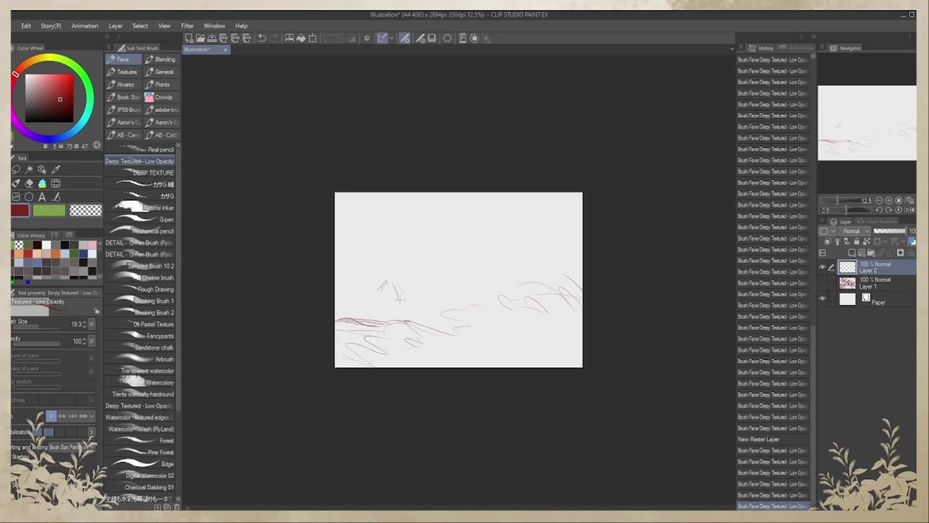
Sketch a small house with a pitched roof on the horizon at the left of the new composition
left_click_drag(370, 297, 386, 282)
left_click_drag(392, 283, 395, 317)
left_click_drag(429, 284, 440, 287)
mouse_move(404, 304)
left_mouse_down()
mouse_move(444, 302)
mouse_move(445, 326)
left_mouse_up()
mouse_move(414, 322)
left_mouse_down()
mouse_move(448, 319)
mouse_move(439, 305)
left_mouse_up()
left_click_drag(404, 304, 421, 304)
left_click_drag(417, 305, 440, 305)
mouse_move(421, 294)
left_mouse_down()
mouse_move(431, 297)
mouse_move(428, 282)
mouse_move(412, 276)
mouse_move(453, 304)
mouse_move(441, 294)
left_mouse_up()
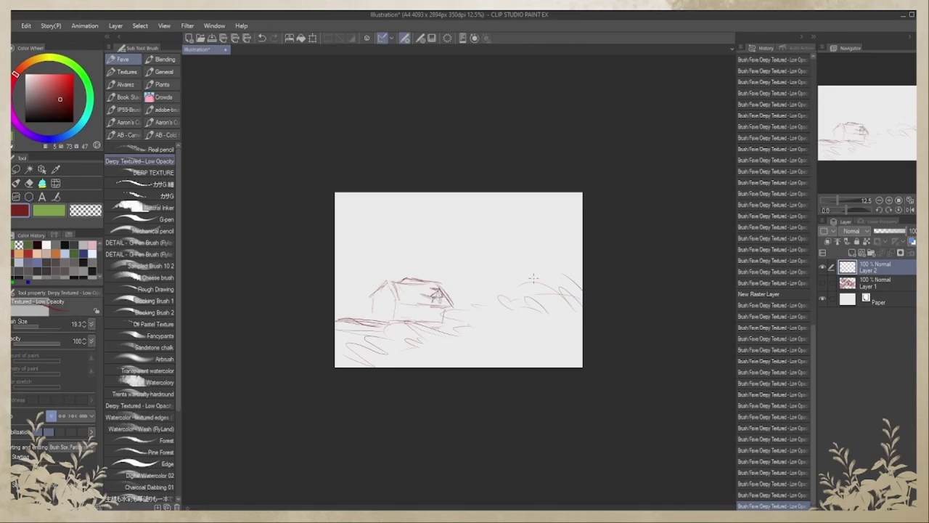
Rough in a reclining figure's round head, curved back and outstretched arm at the right of the house
left_click_drag(522, 286, 571, 282)
left_click_drag(511, 267, 525, 294)
mouse_move(501, 284)
left_mouse_down()
mouse_move(534, 265)
mouse_move(538, 318)
mouse_move(529, 320)
left_mouse_up()
mouse_move(503, 282)
left_mouse_down()
mouse_move(512, 295)
mouse_move(457, 321)
mouse_move(456, 336)
left_mouse_up()
mouse_move(477, 303)
left_mouse_down()
mouse_move(451, 335)
mouse_move(494, 321)
mouse_move(485, 345)
mouse_move(457, 342)
left_mouse_up()
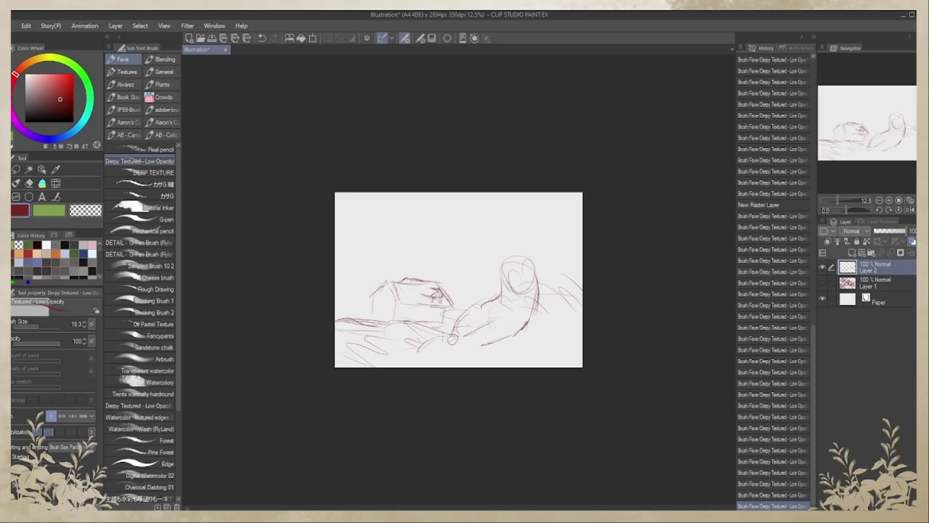
Sketch the reclining figure's bent legs stretching to the left and reinforce the curve of the hips
left_click_drag(442, 290, 498, 299)
mouse_move(427, 315)
left_mouse_down()
mouse_move(396, 326)
mouse_move(421, 353)
left_mouse_up()
left_click_drag(420, 353, 440, 358)
left_click_drag(442, 350, 465, 353)
mouse_move(500, 297)
left_mouse_down()
mouse_move(461, 302)
mouse_move(455, 324)
left_mouse_up()
left_click_drag(459, 350, 529, 325)
mouse_move(459, 303)
left_mouse_down()
mouse_move(508, 334)
mouse_move(529, 326)
left_mouse_up()
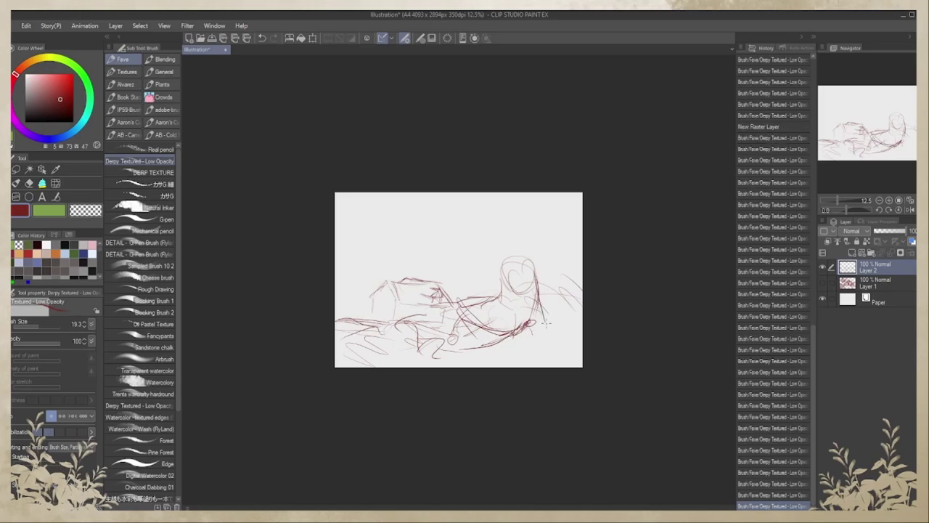
Build up the figure's torso with shoulder lines, waist contours and the near arm
mouse_move(536, 276)
left_mouse_down()
mouse_move(543, 328)
mouse_move(542, 256)
mouse_move(543, 294)
left_mouse_up()
left_click_drag(528, 254, 543, 269)
mouse_move(495, 277)
left_mouse_down()
mouse_move(536, 253)
mouse_move(524, 257)
left_mouse_up()
left_click_drag(499, 273, 501, 297)
mouse_move(504, 292)
left_mouse_down()
mouse_move(492, 302)
mouse_move(532, 286)
mouse_move(509, 282)
left_mouse_up()
left_click_drag(520, 264, 508, 278)
mouse_move(495, 311)
left_mouse_down()
mouse_move(527, 331)
mouse_move(485, 292)
mouse_move(547, 282)
mouse_move(543, 289)
left_mouse_up()
left_click_drag(498, 274, 482, 299)
mouse_move(484, 302)
left_mouse_down()
mouse_move(502, 294)
mouse_move(492, 292)
left_mouse_up()
Draw the figure's neck and a smaller oval head above the shoulders
mouse_move(504, 251)
left_mouse_down()
mouse_move(504, 261)
mouse_move(511, 256)
left_mouse_up()
left_click_drag(511, 228, 500, 254)
mouse_move(498, 232)
left_mouse_down()
mouse_move(502, 255)
mouse_move(522, 259)
left_mouse_up()
mouse_move(501, 258)
left_mouse_down()
mouse_move(521, 248)
mouse_move(501, 258)
left_mouse_up()
left_click_drag(508, 222, 524, 257)
Draw the figure's straight supporting arm down to a hand planted on the ground
left_click_drag(515, 236, 547, 332)
left_click_drag(540, 261, 549, 331)
left_click_drag(536, 260, 542, 282)
left_click_drag(545, 328, 562, 346)
left_click_drag(543, 309, 547, 340)
mouse_move(551, 333)
left_mouse_down()
mouse_move(563, 345)
mouse_move(554, 355)
left_mouse_up()
mouse_move(546, 349)
left_mouse_down()
mouse_move(564, 351)
mouse_move(562, 341)
left_mouse_up()
left_click_drag(548, 316, 552, 338)
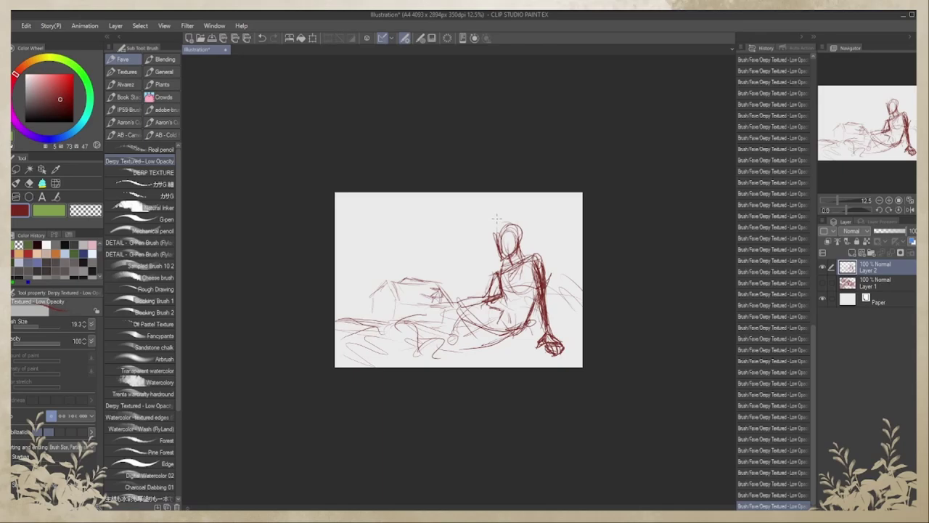
Outline the figure's voluminous hair, and draw the sleeve and neckline of the top
mouse_move(498, 228)
left_mouse_down()
mouse_move(486, 218)
mouse_move(520, 230)
mouse_move(482, 239)
mouse_move(485, 261)
mouse_move(497, 262)
mouse_move(473, 296)
left_mouse_up()
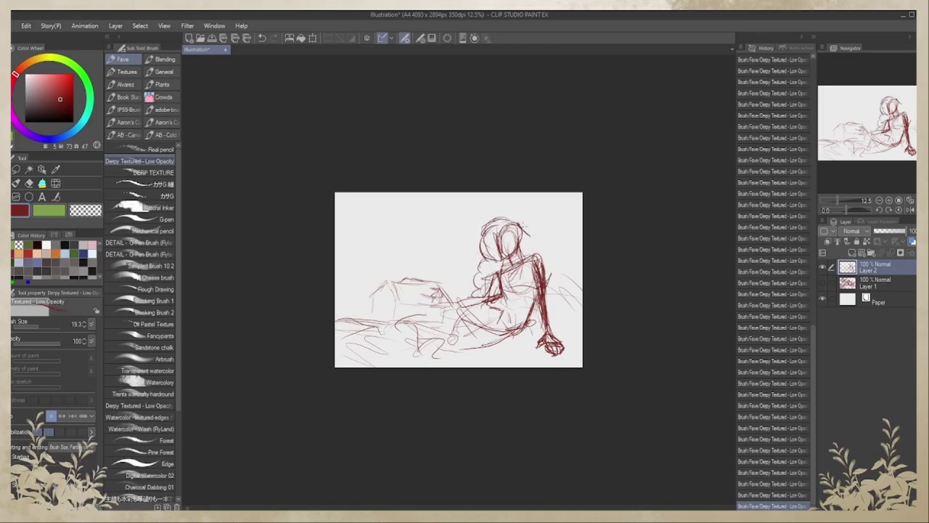
mouse_move(511, 220)
left_mouse_down()
mouse_move(530, 243)
mouse_move(497, 254)
mouse_move(520, 253)
mouse_move(548, 269)
mouse_move(556, 292)
left_mouse_up()
mouse_move(540, 260)
left_mouse_down()
mouse_move(559, 303)
mouse_move(551, 289)
left_mouse_up()
mouse_move(505, 292)
left_mouse_down()
mouse_move(542, 284)
mouse_move(527, 285)
left_mouse_up()
left_click_drag(499, 265, 486, 280)
Draw the folds of the figure's top and waist across the torso and hips
mouse_move(487, 278)
left_mouse_down()
mouse_move(475, 297)
mouse_move(507, 290)
left_mouse_up()
mouse_move(511, 294)
left_mouse_down()
mouse_move(540, 286)
mouse_move(507, 312)
left_mouse_up()
left_click_drag(500, 292, 508, 315)
left_click_drag(520, 296, 526, 322)
left_click_drag(498, 300, 523, 324)
left_click_drag(484, 305, 528, 319)
mouse_move(537, 306)
left_mouse_down()
mouse_move(522, 318)
mouse_move(530, 326)
left_mouse_up()
mouse_move(520, 320)
left_mouse_down()
mouse_move(538, 327)
mouse_move(542, 342)
mouse_move(506, 353)
mouse_move(462, 350)
mouse_move(523, 336)
left_mouse_up()
Define the contours of the figure's extended legs with bolder strokes
mouse_move(482, 328)
left_mouse_down()
mouse_move(513, 313)
mouse_move(448, 337)
left_mouse_up()
left_click_drag(469, 302, 447, 327)
mouse_move(460, 308)
left_mouse_down()
mouse_move(417, 319)
mouse_move(400, 346)
left_mouse_up()
mouse_move(411, 319)
left_mouse_down()
mouse_move(401, 355)
mouse_move(462, 349)
left_mouse_up()
Darken the underside of the figure's legs, and add tall grass strokes on both sides of the figure
mouse_move(436, 353)
left_mouse_down()
mouse_move(475, 327)
mouse_move(503, 338)
mouse_move(571, 267)
left_mouse_up()
left_click_drag(574, 328, 579, 259)
left_click_drag(379, 333, 339, 355)
left_click_drag(384, 348, 402, 305)
left_click_drag(433, 333, 431, 369)
Define the strands of hair framing the figure's face
left_click_drag(498, 234, 485, 250)
mouse_move(498, 238)
left_mouse_down()
mouse_move(487, 256)
mouse_move(503, 263)
left_mouse_up()
mouse_move(504, 235)
left_mouse_down()
mouse_move(502, 244)
mouse_move(538, 254)
left_mouse_up()
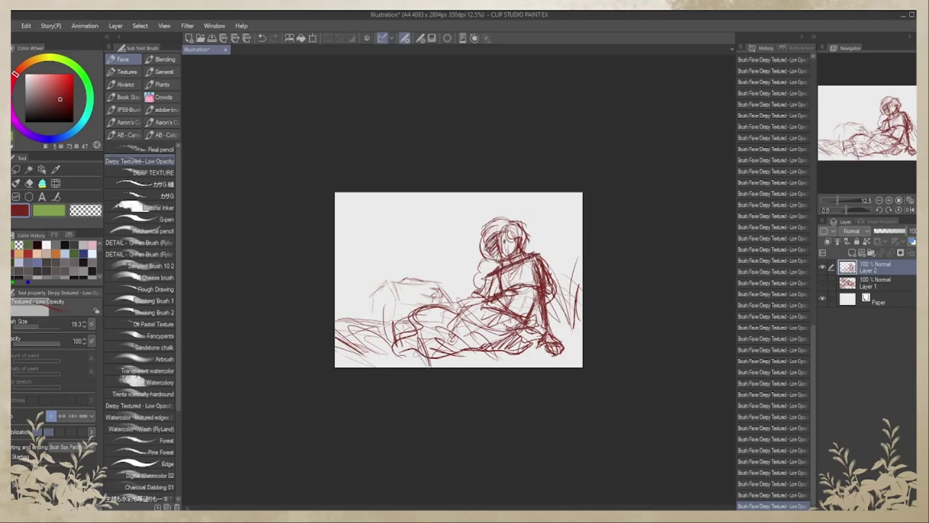
Reinforce the edge of the figure's top, and shade the waist and upper legs with hatching
left_click_drag(501, 294, 537, 297)
left_click_drag(538, 275, 534, 305)
mouse_move(492, 302)
left_mouse_down()
mouse_move(523, 331)
mouse_move(481, 316)
left_mouse_up()
mouse_move(492, 297)
left_mouse_down()
mouse_move(481, 324)
mouse_move(513, 335)
left_mouse_up()
mouse_move(489, 302)
left_mouse_down()
mouse_move(524, 326)
mouse_move(493, 327)
left_mouse_up()
mouse_move(519, 299)
left_mouse_down()
mouse_move(503, 319)
mouse_move(438, 334)
left_mouse_up()
left_click_drag(443, 338, 484, 324)
mouse_move(477, 311)
left_mouse_down()
mouse_move(460, 340)
mouse_move(469, 334)
left_mouse_up()
mouse_move(484, 308)
left_mouse_down()
mouse_move(437, 331)
mouse_move(448, 319)
left_mouse_up()
left_click_drag(486, 299, 455, 315)
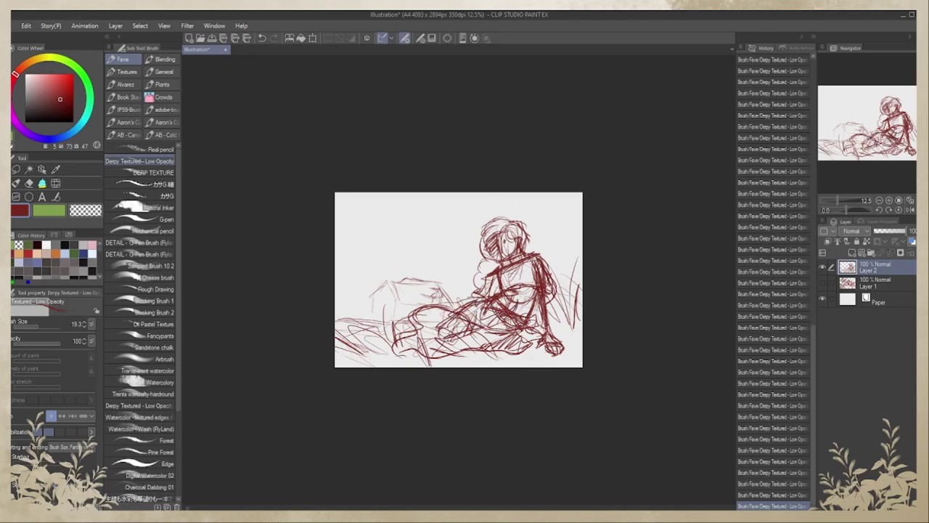
Darken the figure's arms and supporting hand, and add grass blades in the lower-right foreground
left_click_drag(496, 276, 483, 296)
left_click_drag(496, 273, 487, 290)
left_click_drag(553, 311, 538, 341)
mouse_move(555, 302)
left_mouse_down()
mouse_move(547, 312)
mouse_move(524, 302)
left_mouse_up()
left_click_drag(563, 349, 527, 352)
left_click_drag(568, 316, 569, 366)
left_click_drag(561, 336, 572, 366)
left_click_drag(583, 324, 569, 366)
mouse_move(525, 350)
left_mouse_down()
mouse_move(541, 366)
mouse_move(508, 366)
left_mouse_up()
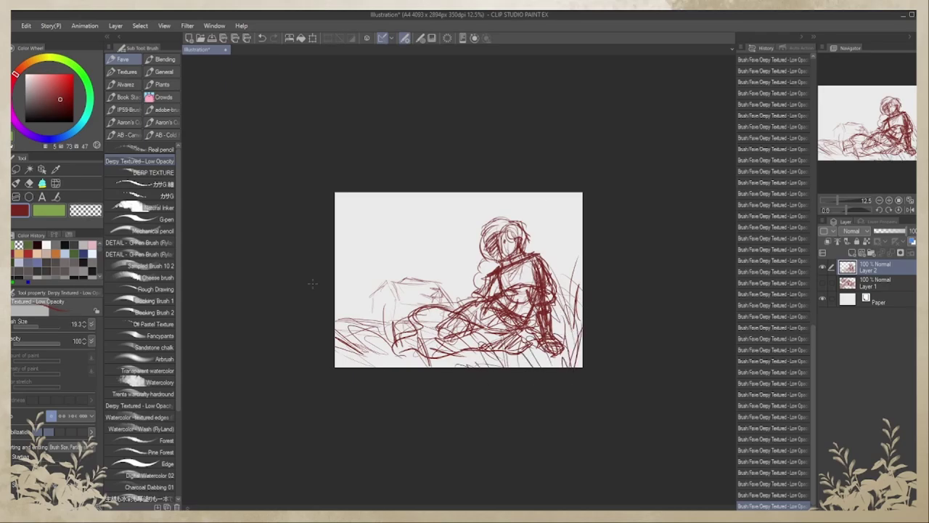
Sketch faint cloud and horizon lines in the sky, and a chimney with curling smoke on the distant house
left_click_drag(343, 251, 446, 238)
left_click_drag(409, 203, 453, 216)
left_click_drag(365, 211, 347, 207)
left_click_drag(404, 279, 416, 264)
left_click_drag(424, 256, 445, 237)
left_click_drag(411, 270, 438, 255)
Add small upright strokes left of the house, and extend the horizon line between the house and the figure
left_click_drag(356, 298, 356, 320)
mouse_move(359, 304)
left_mouse_down()
mouse_move(359, 320)
mouse_move(356, 296)
left_mouse_up()
mouse_move(449, 286)
left_mouse_down()
mouse_move(478, 292)
mouse_move(456, 285)
left_mouse_up()
left_click_drag(474, 289, 493, 286)
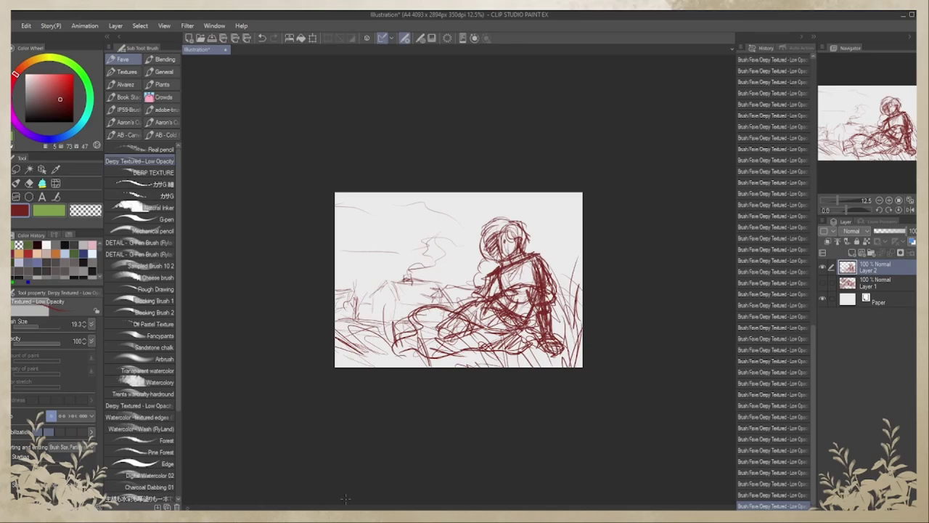
Start a third composition on a new raster layer with Layer 2 hidden, roughing in tall vertical lines at left and a low peaked shape below
left_click(822, 268)
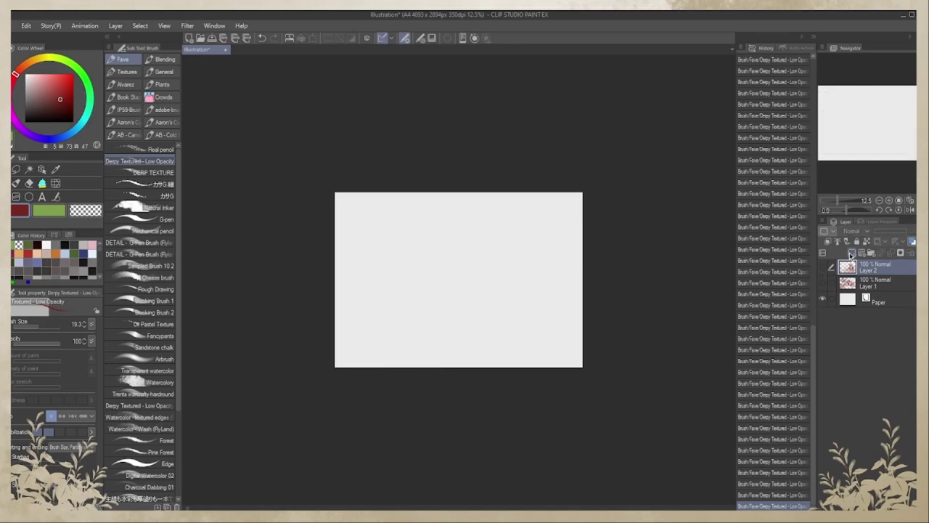
left_click(853, 253)
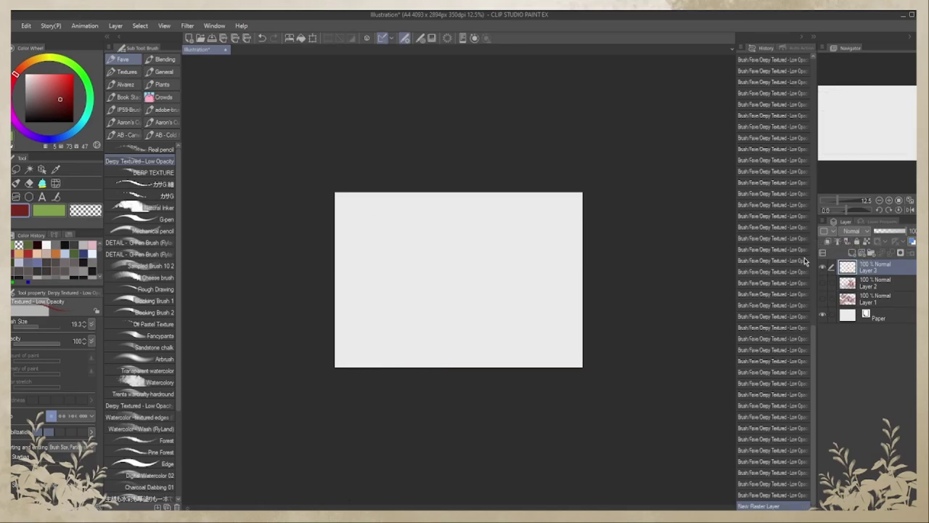
left_click_drag(404, 198, 395, 305)
mouse_move(382, 202)
left_mouse_down()
mouse_move(372, 312)
mouse_move(458, 333)
left_mouse_up()
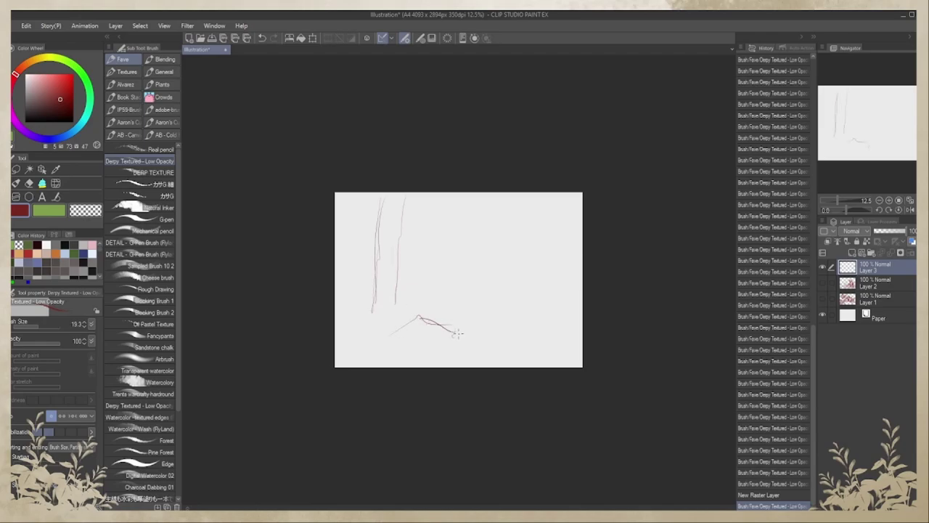
Rough in curved shapes along the canvas's lower edge, and small ovals with short diagonal marks beside the tall vertical lines
left_click_drag(417, 363, 482, 350)
mouse_move(450, 321)
left_mouse_down()
mouse_move(484, 352)
mouse_move(525, 335)
left_mouse_up()
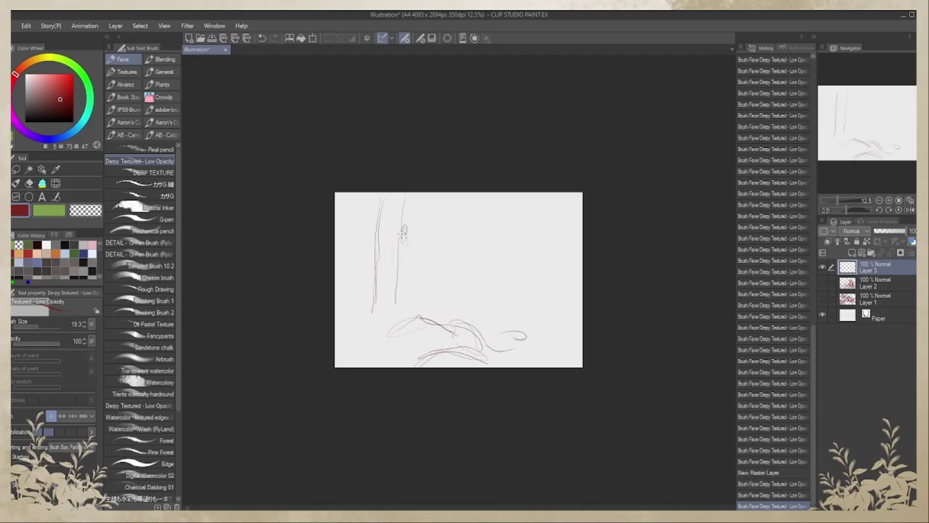
mouse_move(404, 231)
left_mouse_down()
mouse_move(420, 228)
mouse_move(453, 251)
left_mouse_up()
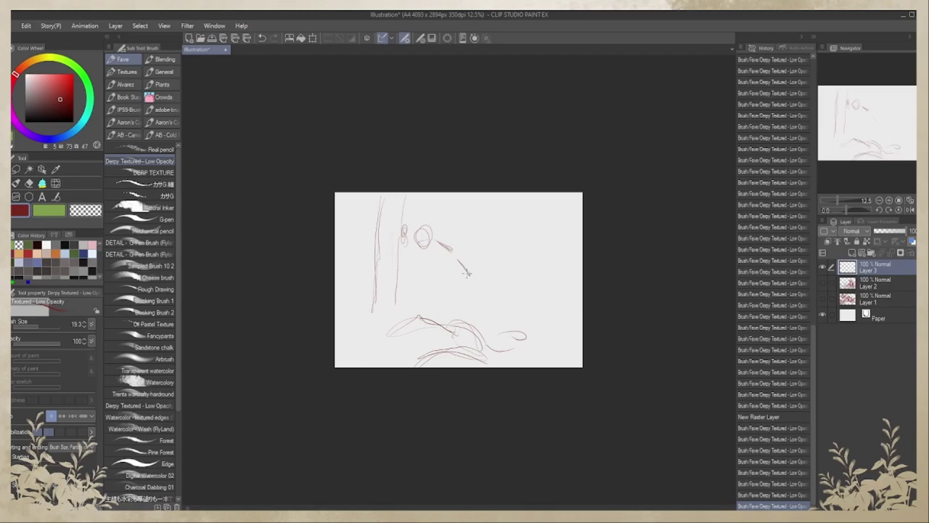